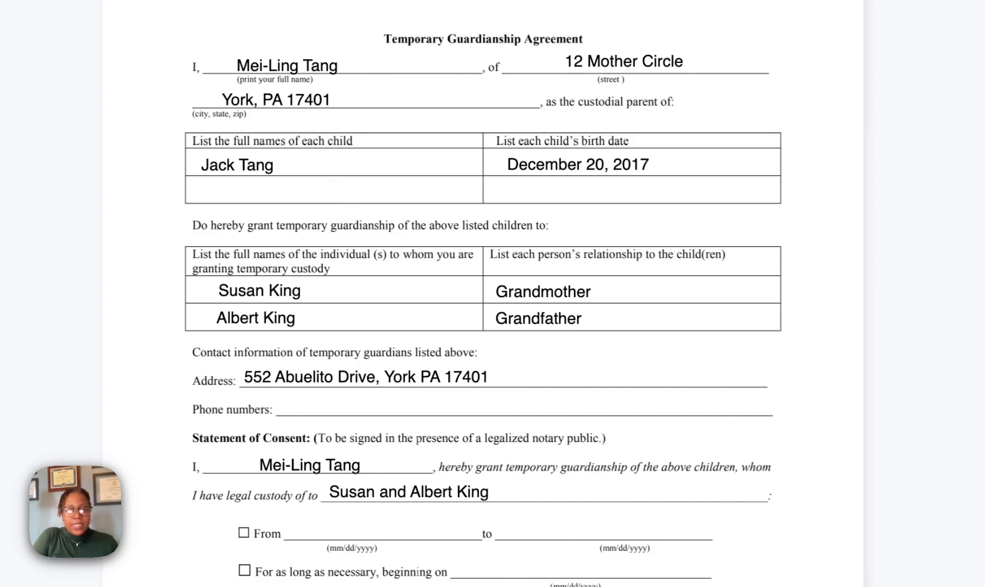
Step: Enter N/A in the empty second row of the children's full names column
{"action": "left_click", "coordinate": [327, 188]}
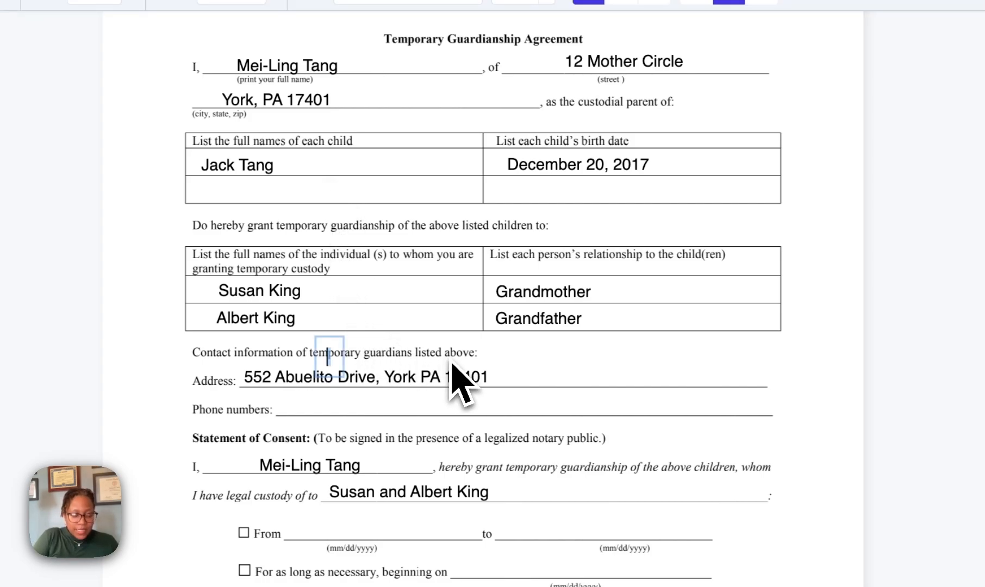
{"action": "type", "text": "N/A"}
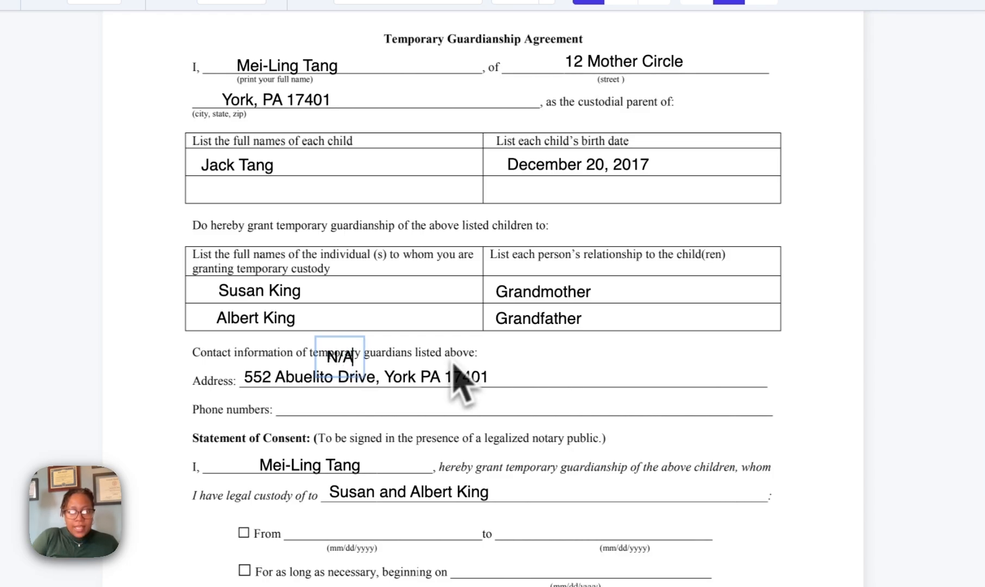
{"action": "left_click", "coordinate": [465, 366]}
{"action": "left_click_drag", "start_coordinate": [356, 375], "coordinate": [257, 194]}
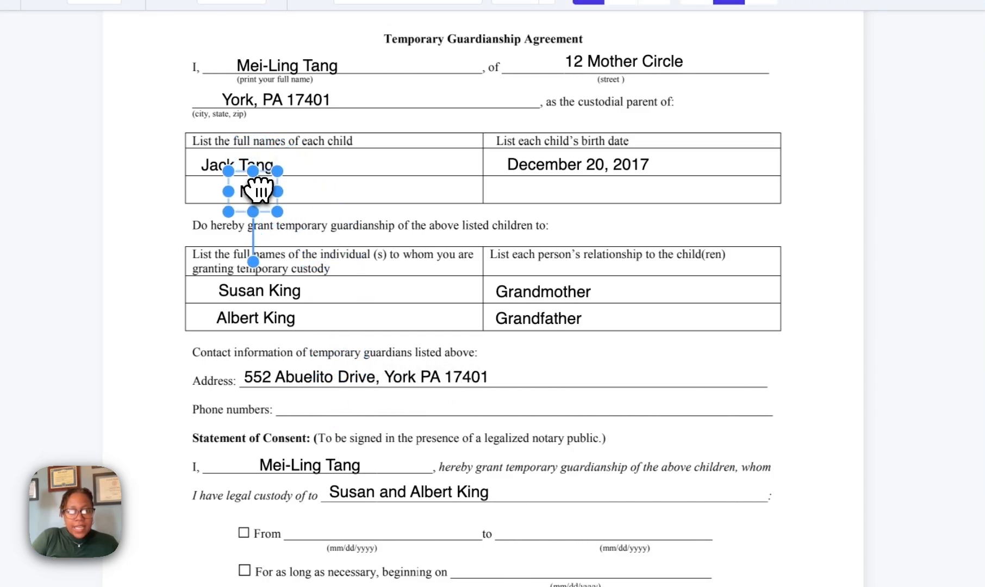
{"action": "left_click", "coordinate": [348, 233]}
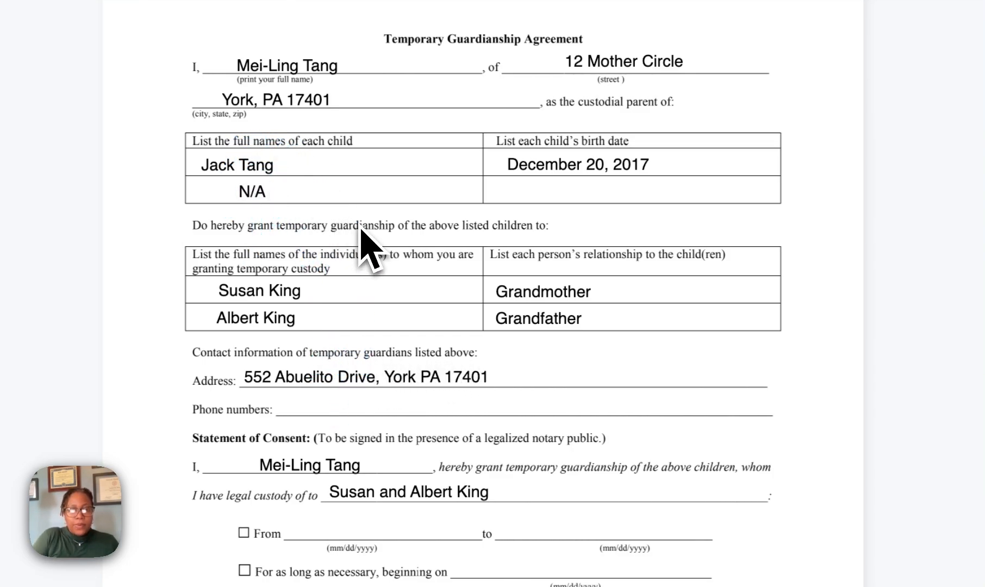
Step: Enter N/A in the empty second row of the children's birth date column
{"action": "left_click", "coordinate": [527, 206]}
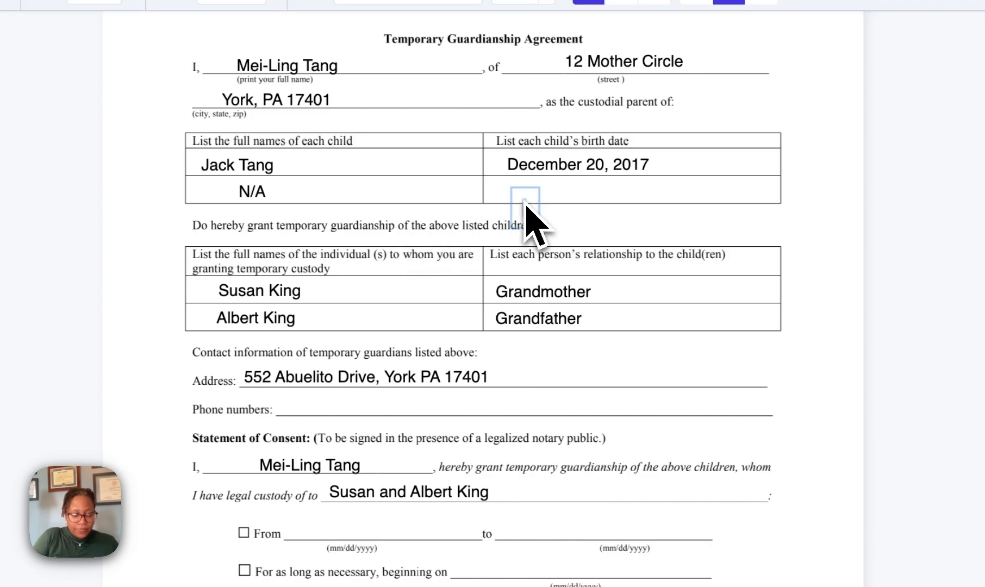
{"action": "type", "text": "N/A"}
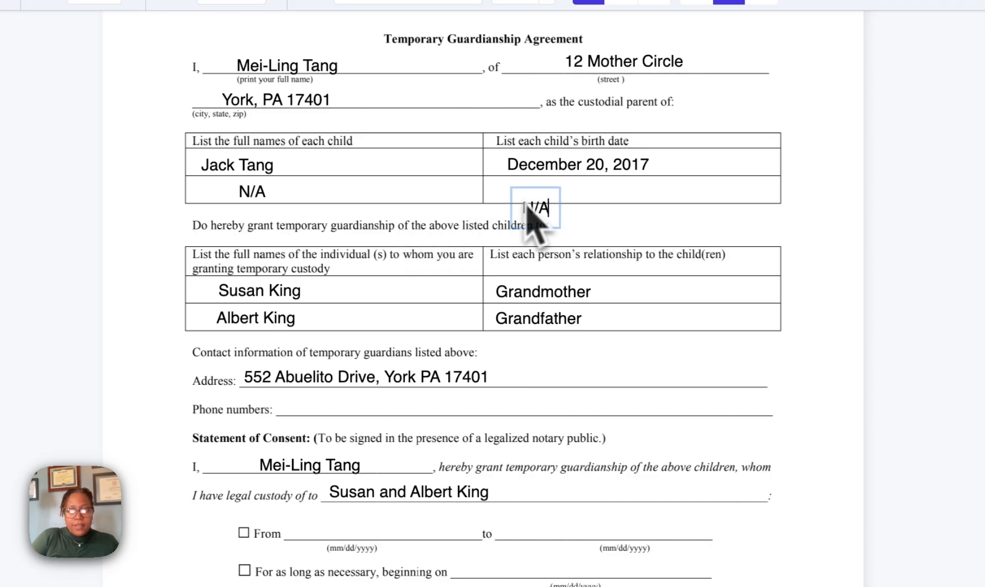
{"action": "left_click", "coordinate": [590, 220]}
{"action": "left_click_drag", "start_coordinate": [543, 218], "coordinate": [538, 201]}
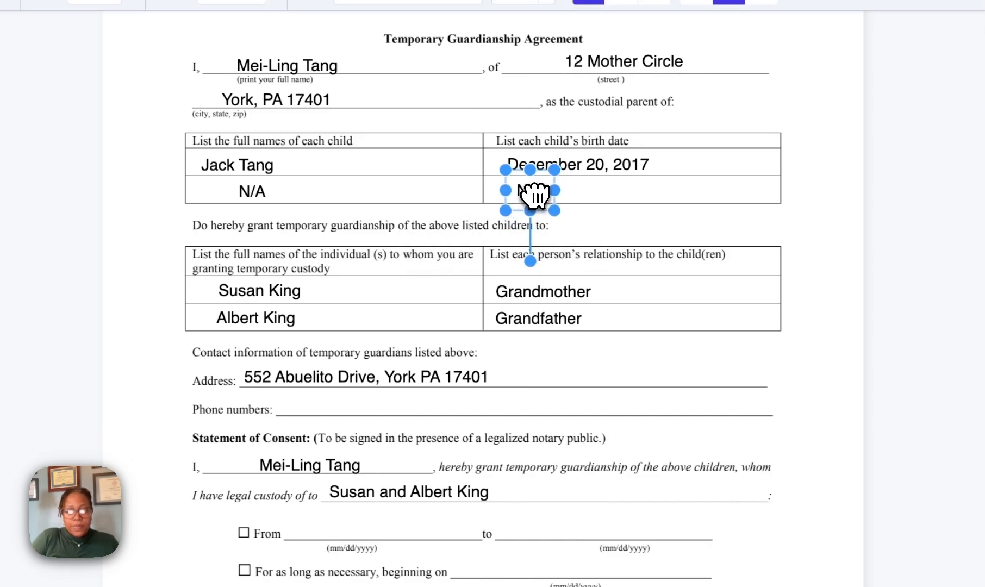
{"action": "left_click", "coordinate": [593, 220]}
Step: Add a primary signer text input for the grandmother's phone, hinted with her first name and "Phone", at the start of the Phone numbers line
{"action": "scroll", "coordinate": [595, 339], "scroll_direction": "down", "scroll_amount": 2}
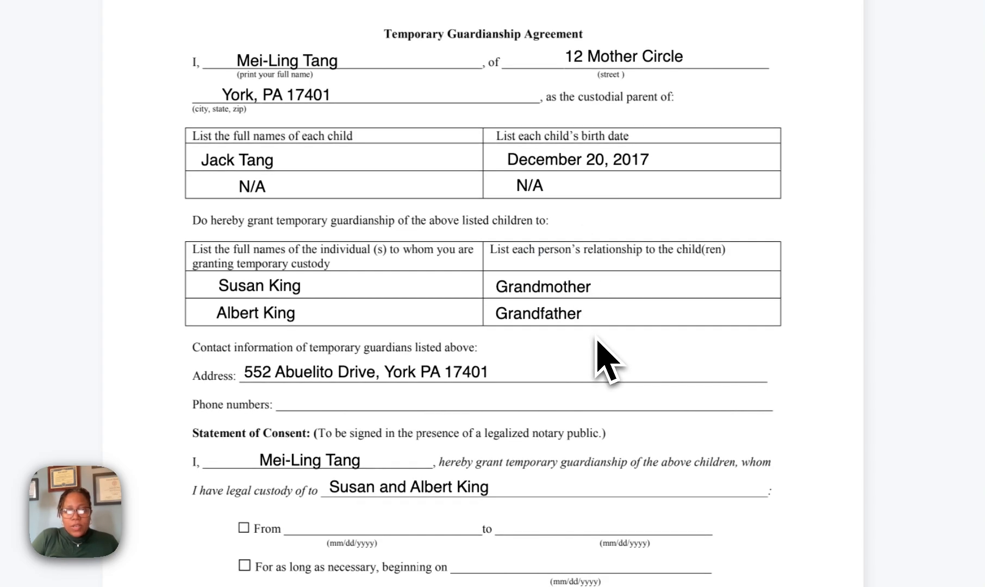
{"action": "scroll", "coordinate": [598, 348], "scroll_direction": "down", "scroll_amount": 2}
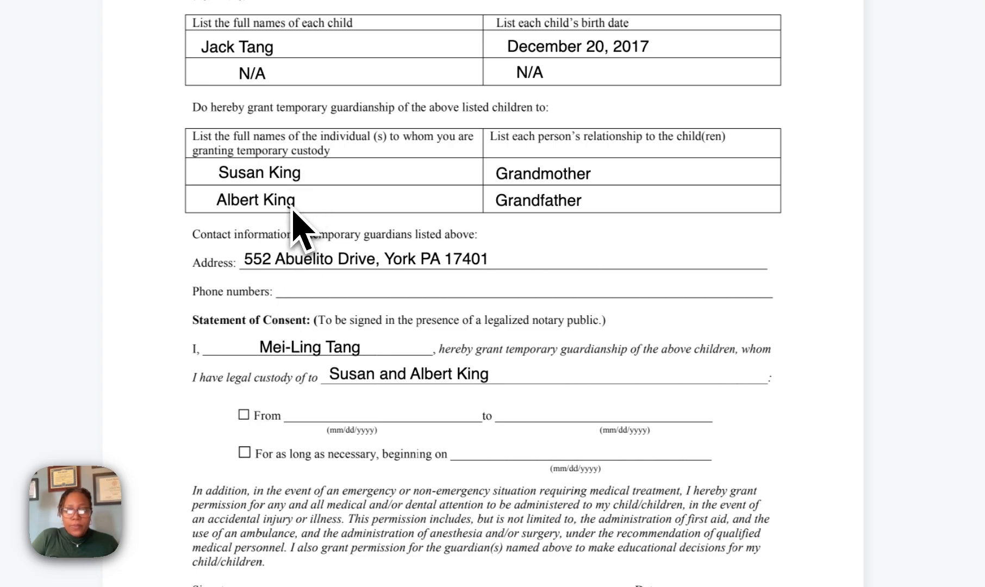
{"action": "left_click_drag", "start_coordinate": [897, 333], "coordinate": [305, 297]}
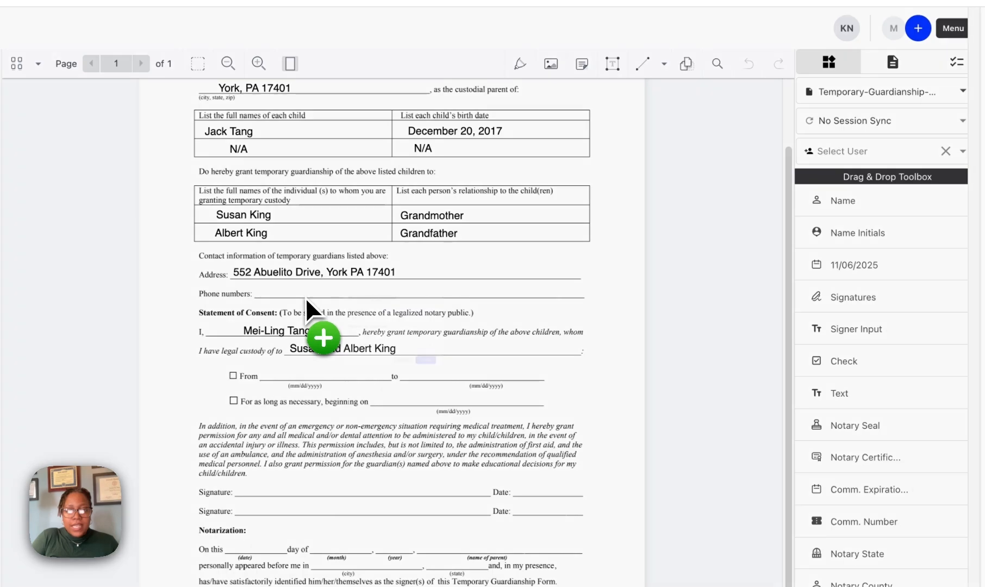
{"action": "left_click", "coordinate": [308, 350]}
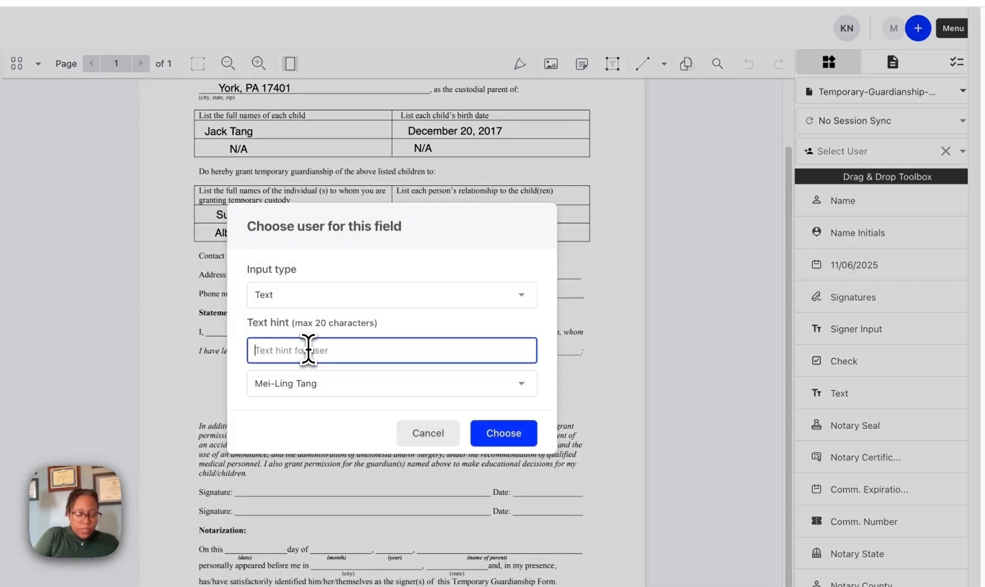
{"action": "type", "text": "Susan Pho"}
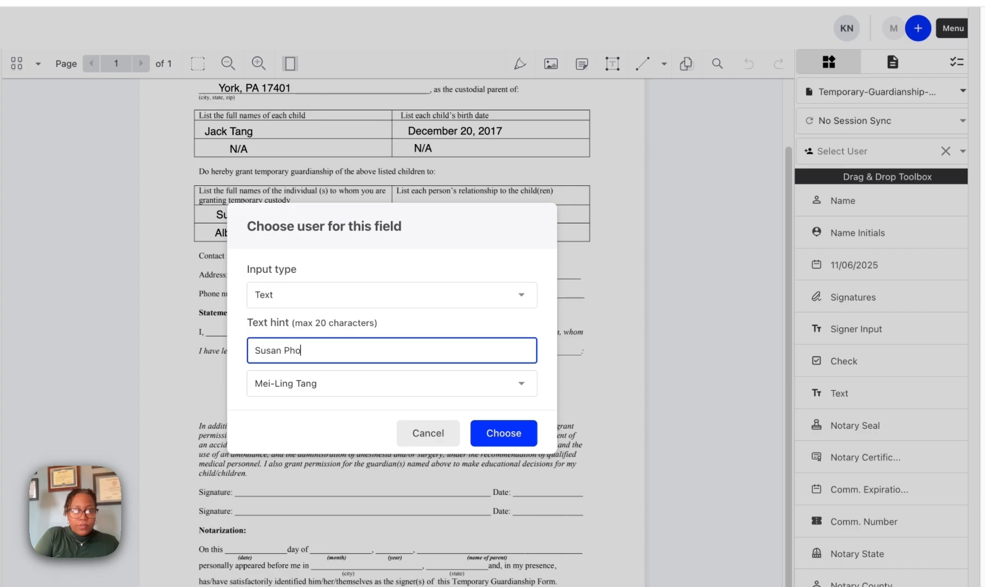
{"action": "type", "text": "ne"}
{"action": "left_click", "coordinate": [496, 436]}
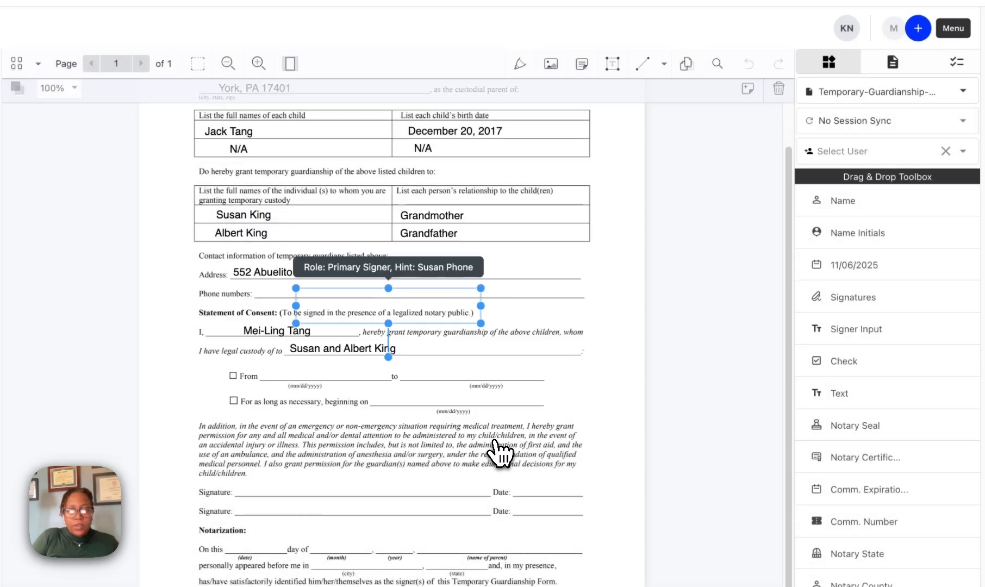
{"action": "left_click_drag", "start_coordinate": [477, 320], "coordinate": [351, 289]}
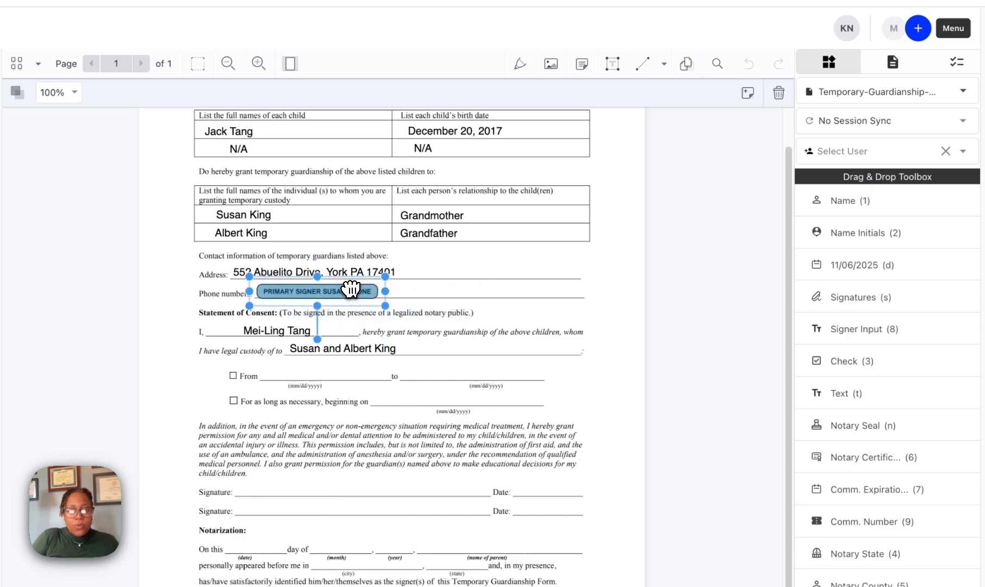
{"action": "left_click", "coordinate": [418, 310]}
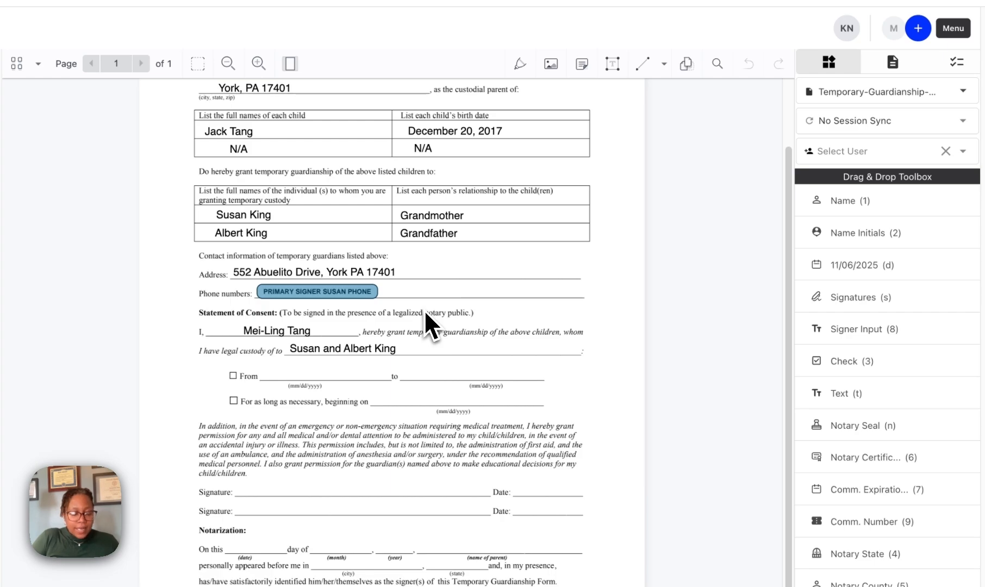
Step: Add a second primary signer text input, hinted with the grandfather's first name and "Phone", beside the first on the Phone numbers line
{"action": "key", "text": "t"}
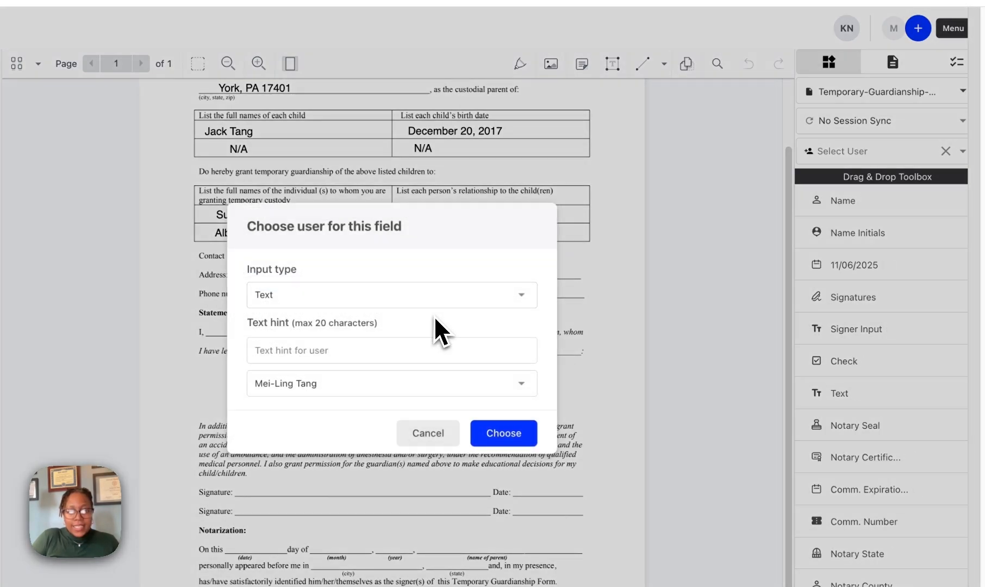
{"action": "left_click", "coordinate": [387, 349]}
{"action": "type", "text": "Al"}
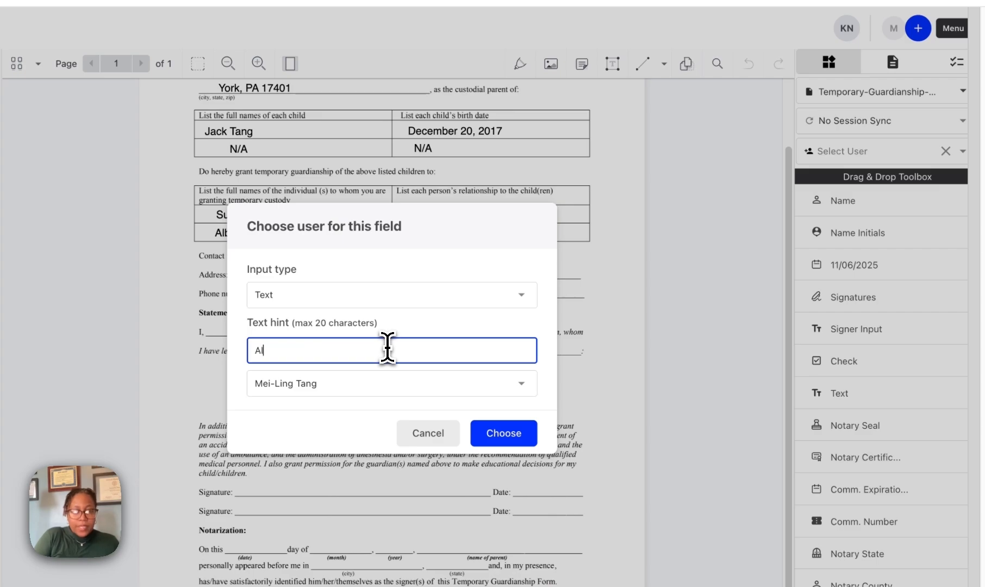
{"action": "type", "text": "bert Phon"}
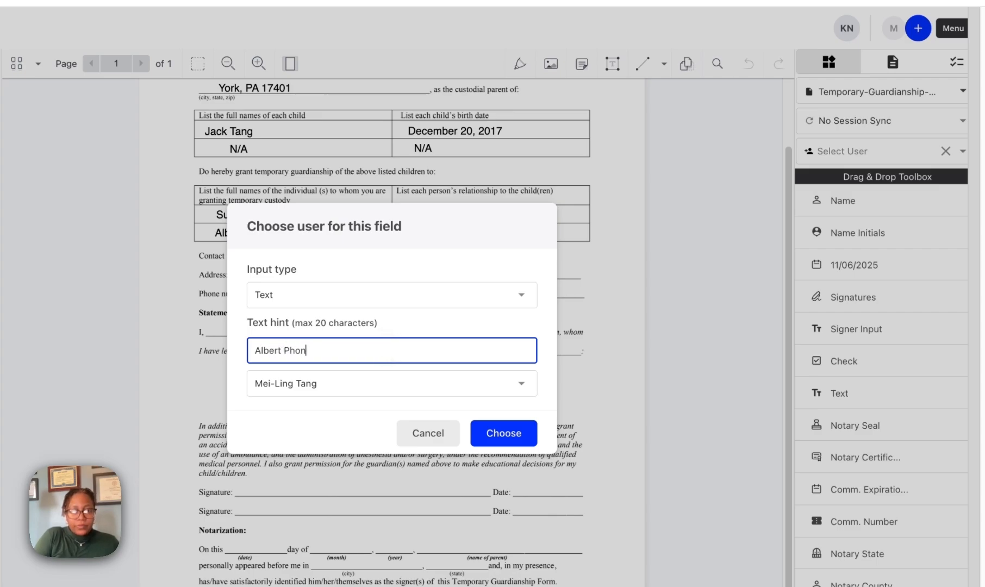
{"action": "type", "text": "e"}
{"action": "left_click", "coordinate": [490, 433]}
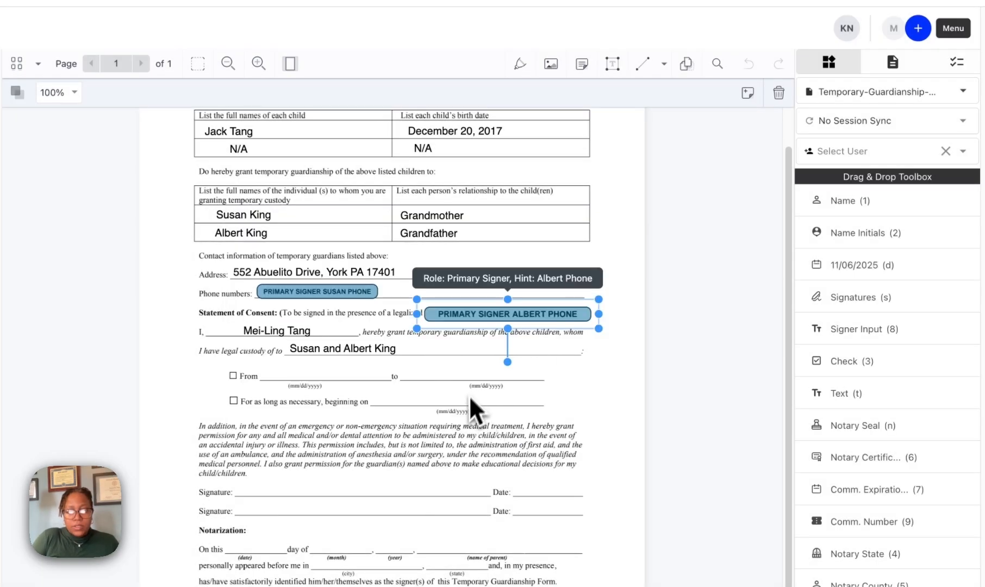
{"action": "left_click_drag", "start_coordinate": [517, 317], "coordinate": [475, 292]}
{"action": "left_click", "coordinate": [502, 335]}
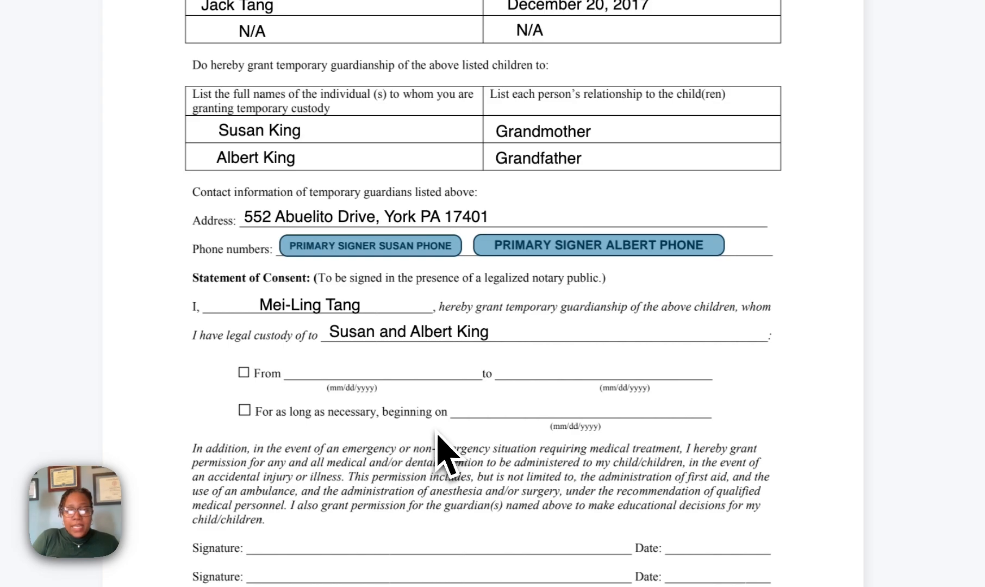
Step: Place a check mark in the "For as long as necessary, beginning on" checkbox
{"action": "left_click", "coordinate": [532, 440]}
{"action": "left_click_drag", "start_coordinate": [535, 448], "coordinate": [248, 404]}
Step: Add a primary signer text input with the hint "Start Date" on the "beginning on" line
{"action": "left_click", "coordinate": [407, 439]}
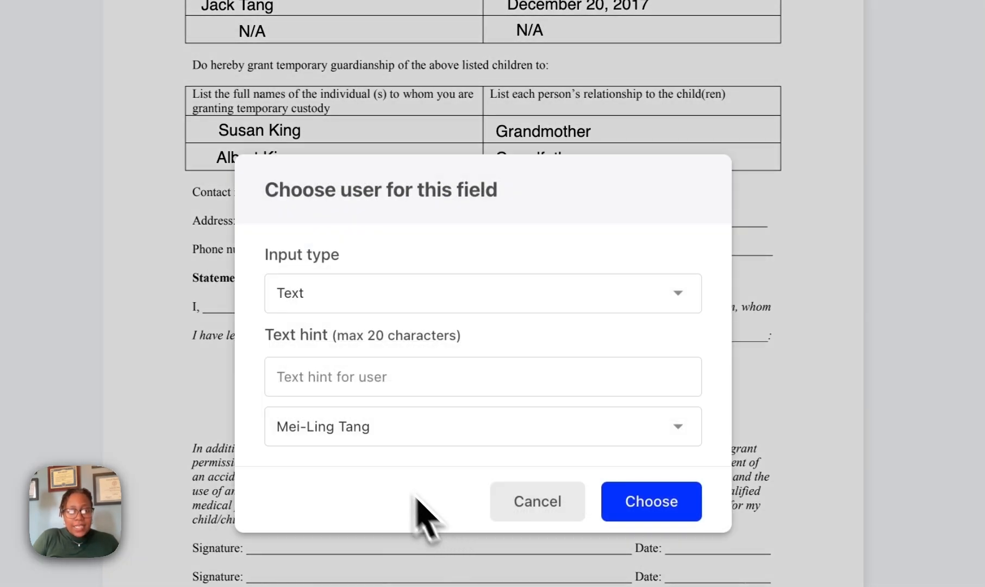
{"action": "left_click", "coordinate": [382, 378]}
{"action": "type", "text": "Sta"}
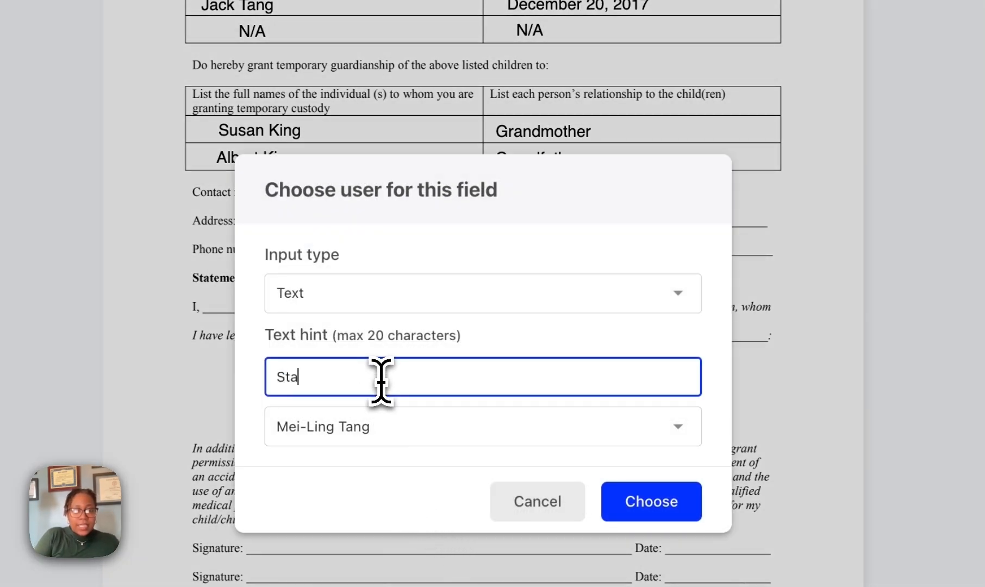
{"action": "type", "text": "rt Date"}
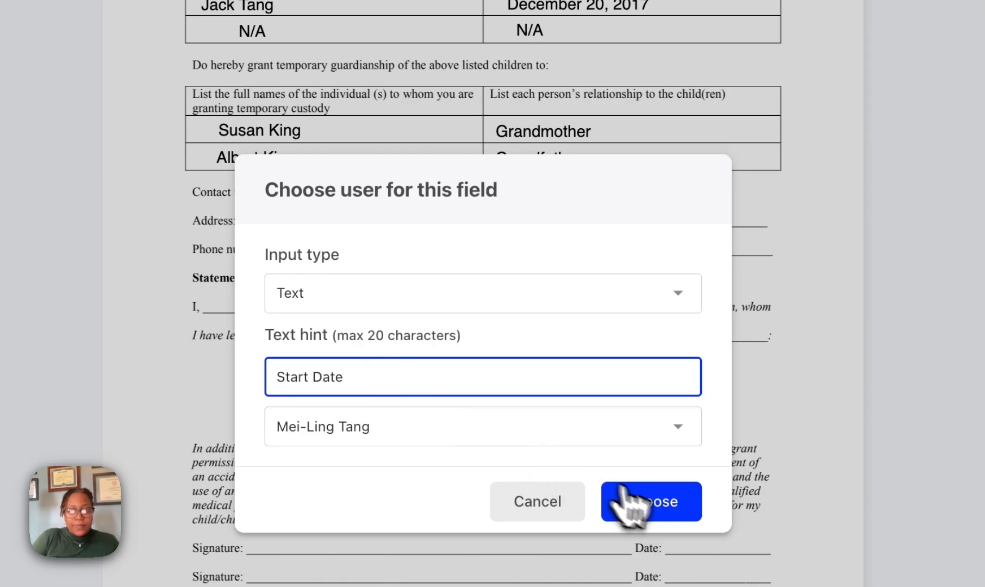
{"action": "left_click", "coordinate": [627, 500]}
{"action": "mouse_move", "coordinate": [636, 543]}
{"action": "left_mouse_down"}
{"action": "mouse_move", "coordinate": [589, 425]}
{"action": "mouse_move", "coordinate": [610, 405]}
{"action": "mouse_move", "coordinate": [634, 406]}
{"action": "mouse_move", "coordinate": [626, 408]}
{"action": "left_mouse_up"}
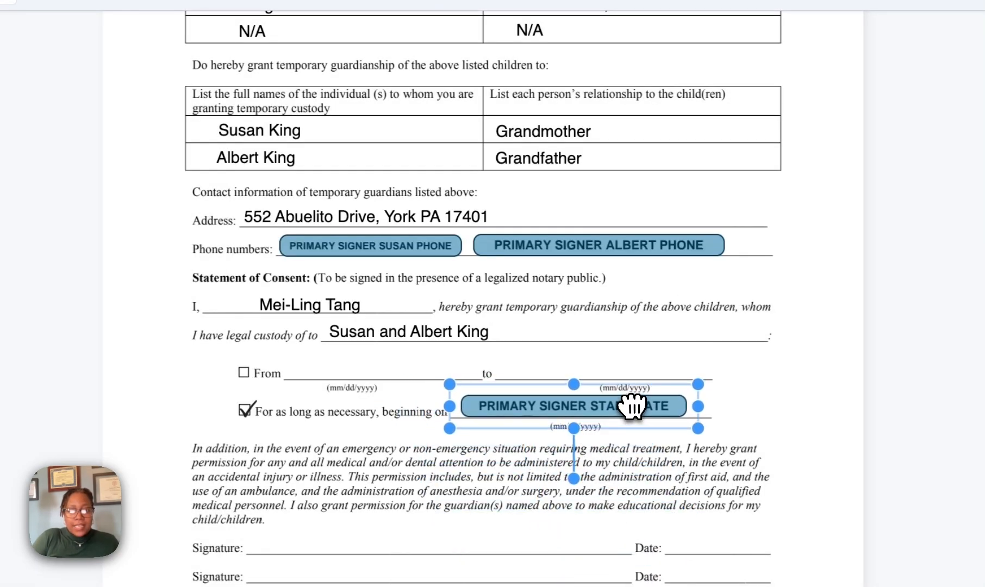
{"action": "left_click", "coordinate": [807, 462]}
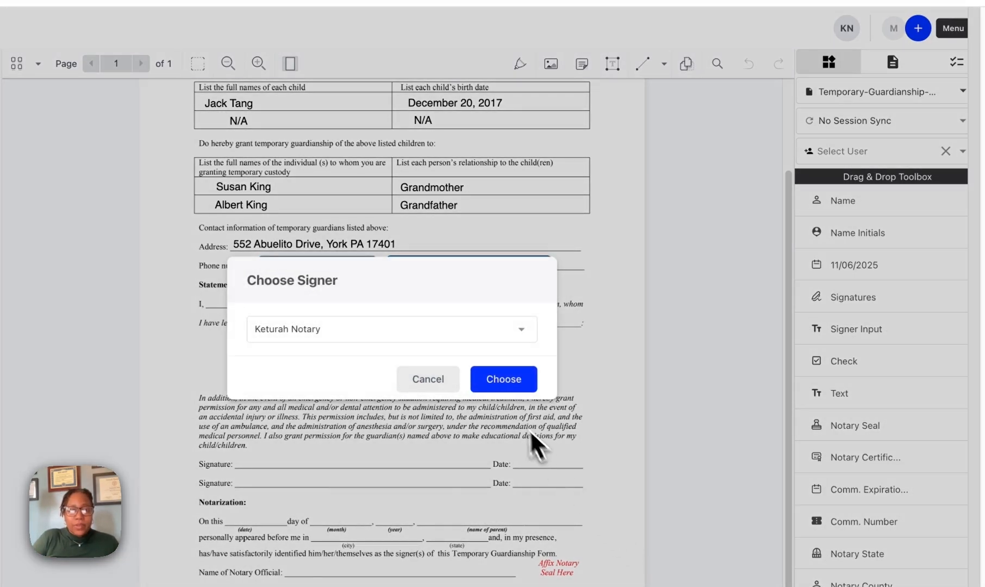
Step: Add a signature field assigned to the custodial parent as primary signer on the first Signature line
{"action": "left_click", "coordinate": [504, 332]}
{"action": "left_click", "coordinate": [472, 355]}
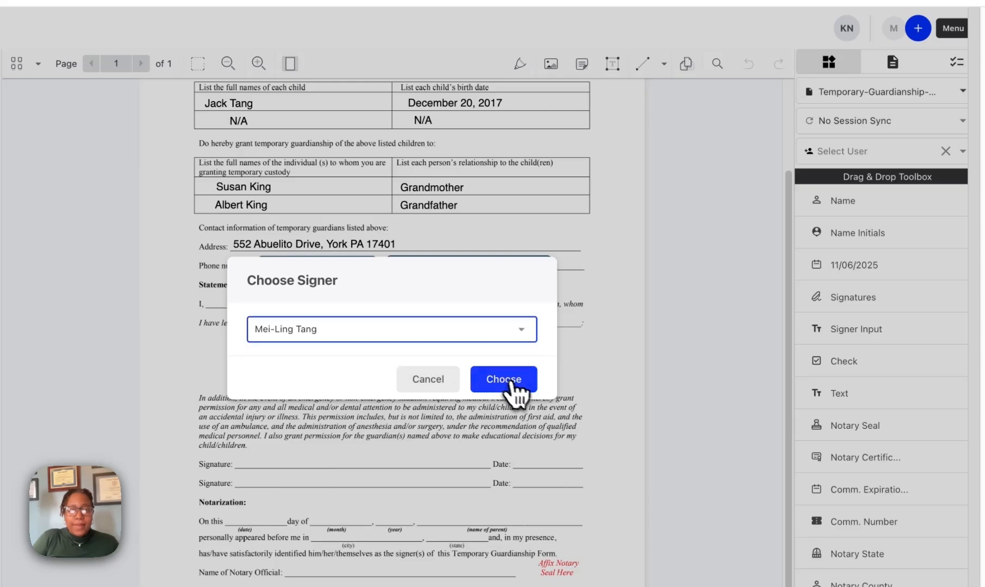
{"action": "left_click", "coordinate": [511, 376]}
{"action": "mouse_move", "coordinate": [637, 573]}
{"action": "left_mouse_down"}
{"action": "mouse_move", "coordinate": [209, 479]}
{"action": "mouse_move", "coordinate": [248, 480]}
{"action": "left_mouse_up"}
{"action": "mouse_move", "coordinate": [397, 509]}
{"action": "left_mouse_down"}
{"action": "mouse_move", "coordinate": [379, 492]}
{"action": "mouse_move", "coordinate": [408, 495]}
{"action": "mouse_move", "coordinate": [338, 458]}
{"action": "left_mouse_up"}
{"action": "left_click", "coordinate": [383, 463]}
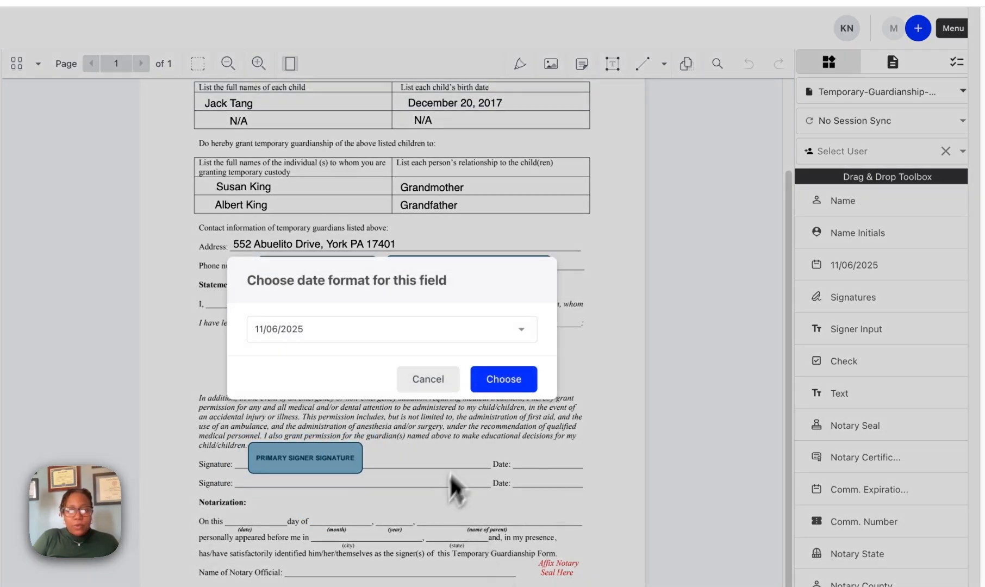
Step: Add the date 11/06/2025 to the Date line beside the primary signer's signature
{"action": "left_click", "coordinate": [509, 379]}
{"action": "left_click_drag", "start_coordinate": [435, 320], "coordinate": [565, 465]}
{"action": "left_click", "coordinate": [581, 503]}
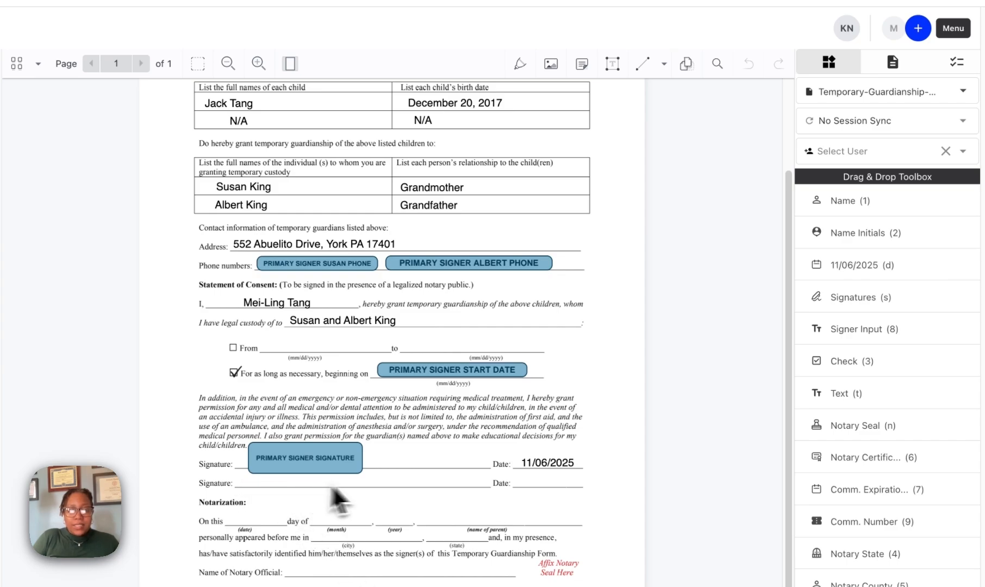
Step: Enter N/A on the unused second Signature line
{"action": "double_click", "coordinate": [366, 511]}
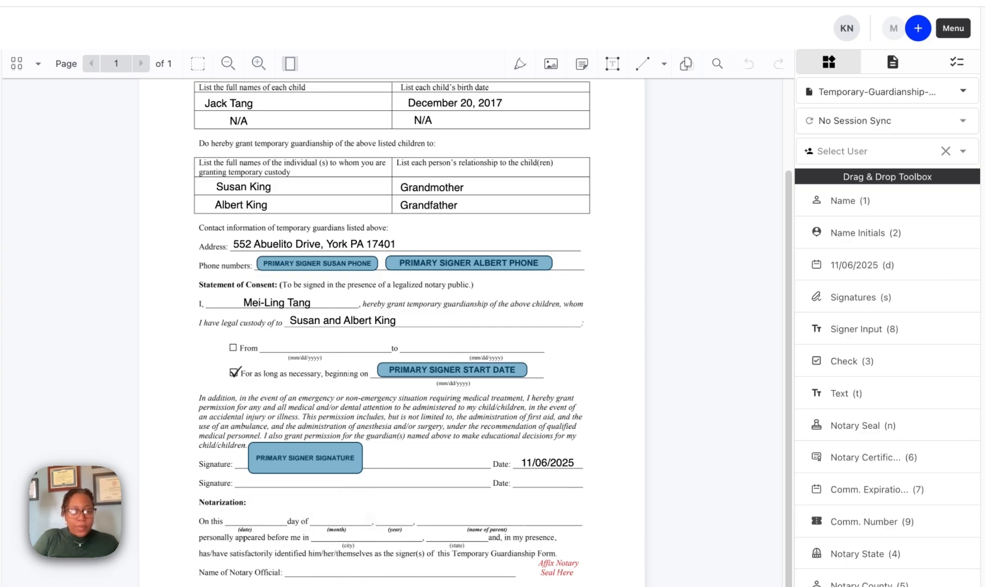
{"action": "type", "text": "N/A"}
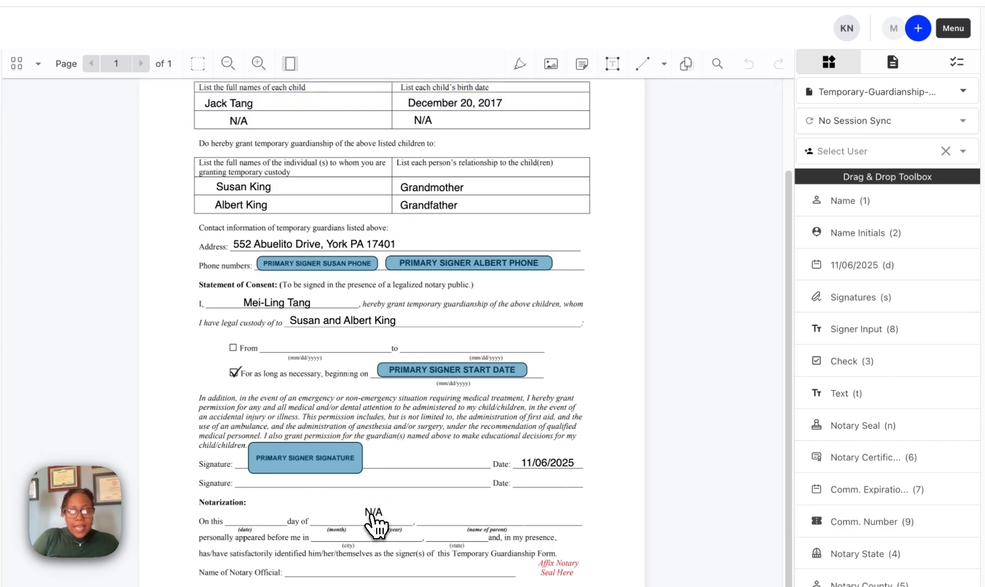
{"action": "left_click_drag", "start_coordinate": [375, 523], "coordinate": [270, 493]}
{"action": "left_click", "coordinate": [329, 507]}
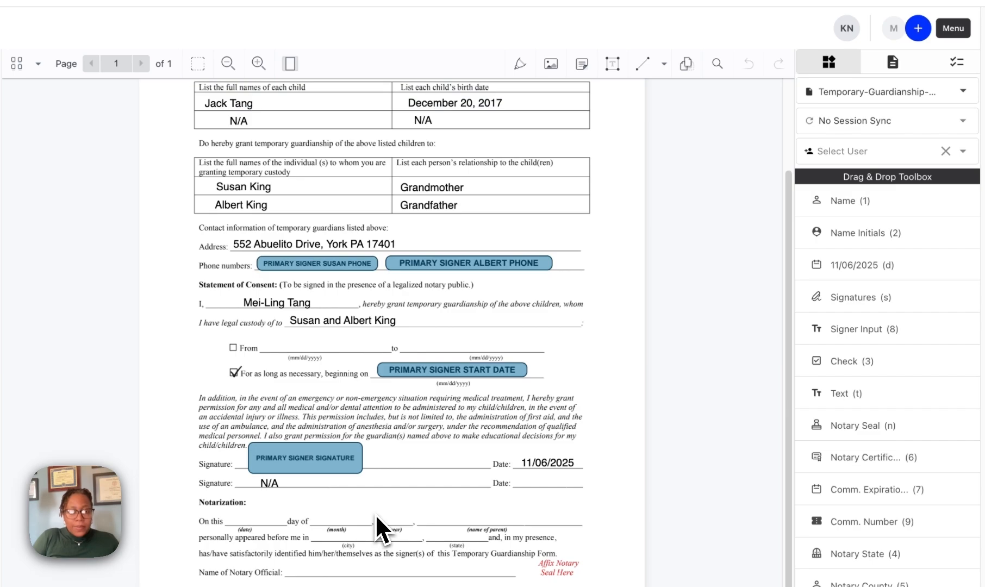
Step: Enter N/A on the Date line beside the unused second signature
{"action": "double_click", "coordinate": [376, 516]}
{"action": "type", "text": "N/A"}
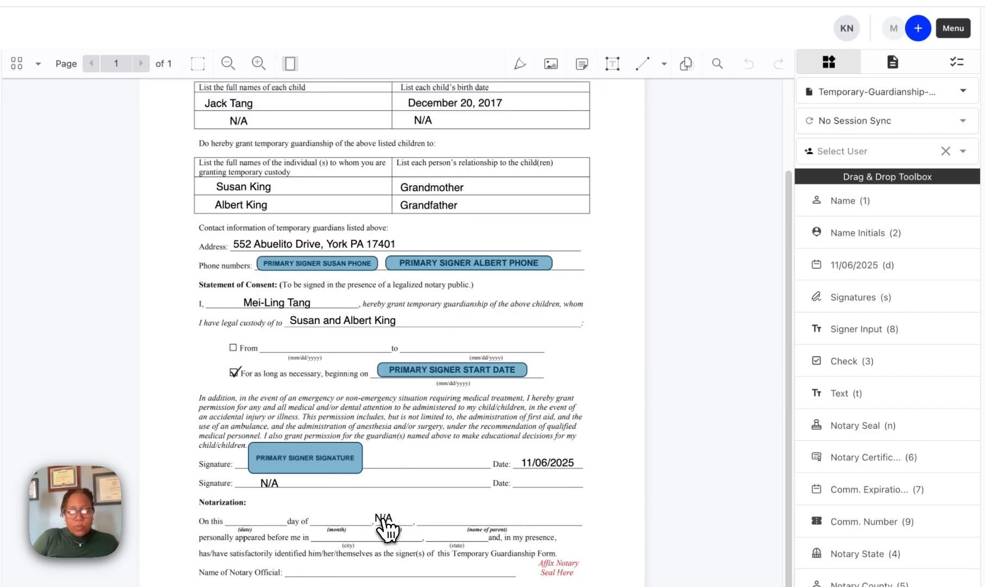
{"action": "mouse_move", "coordinate": [382, 516]}
{"action": "left_mouse_down"}
{"action": "mouse_move", "coordinate": [546, 467]}
{"action": "mouse_move", "coordinate": [540, 479]}
{"action": "left_mouse_up"}
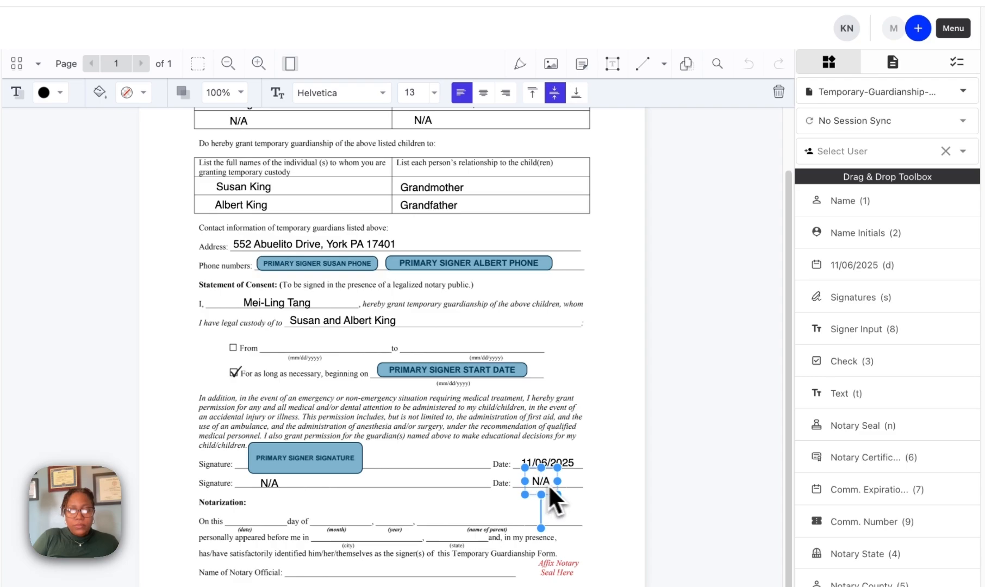
{"action": "left_click", "coordinate": [471, 572]}
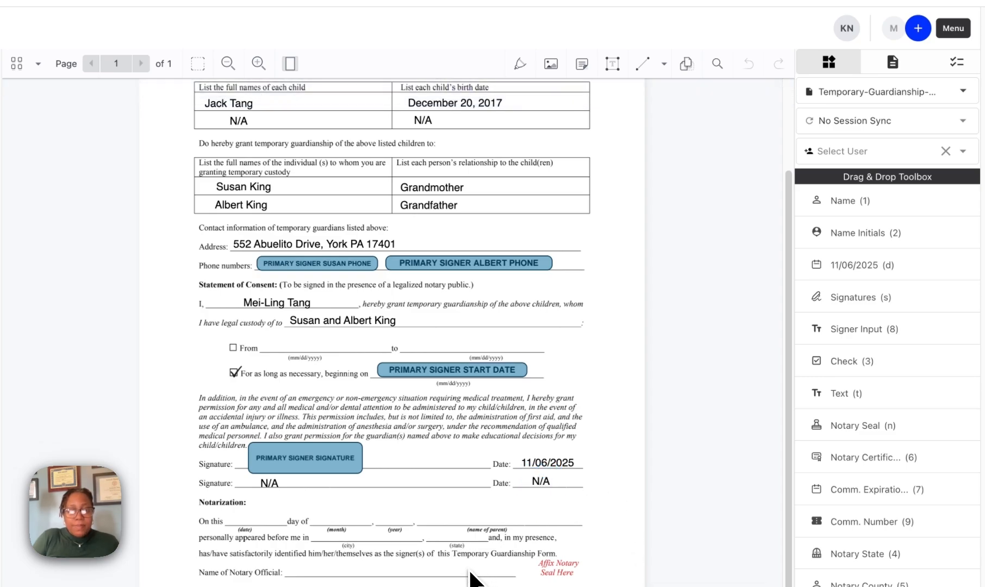
Step: Add the text 6th on the date blank of the Notarization section
{"action": "left_click", "coordinate": [412, 557]}
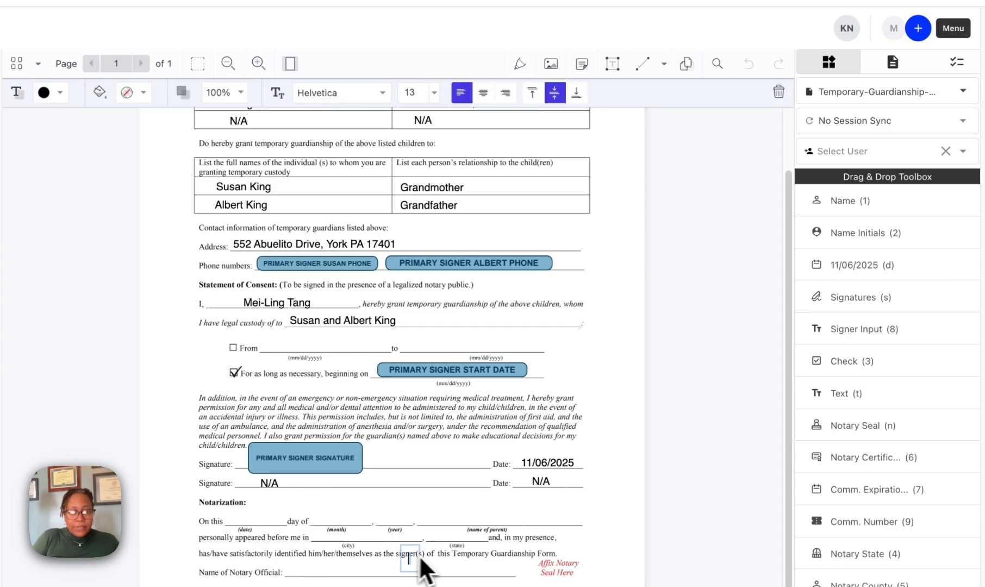
{"action": "type", "text": "6th"}
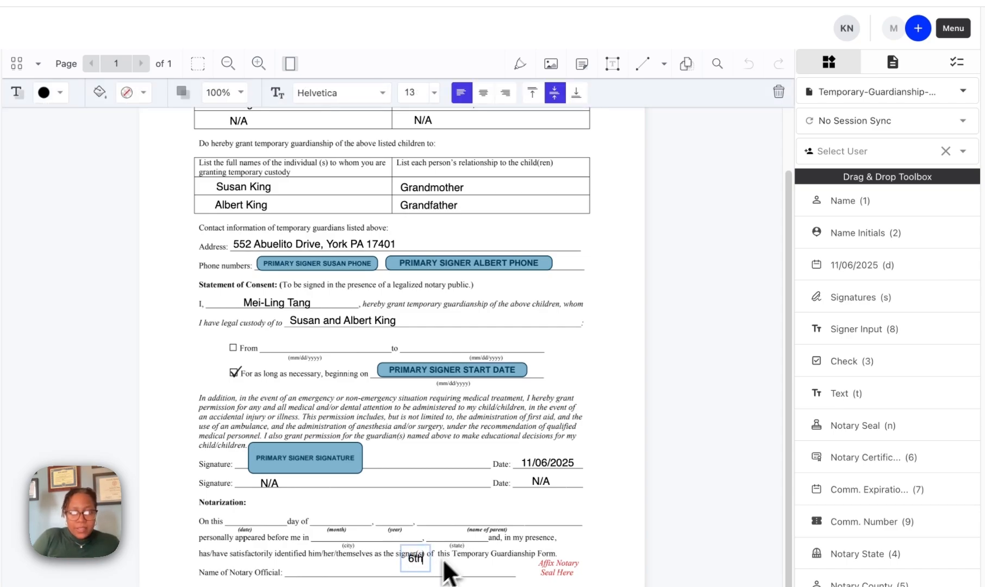
{"action": "left_click", "coordinate": [420, 581]}
{"action": "left_click_drag", "start_coordinate": [416, 560], "coordinate": [250, 524]}
{"action": "left_click", "coordinate": [334, 560]}
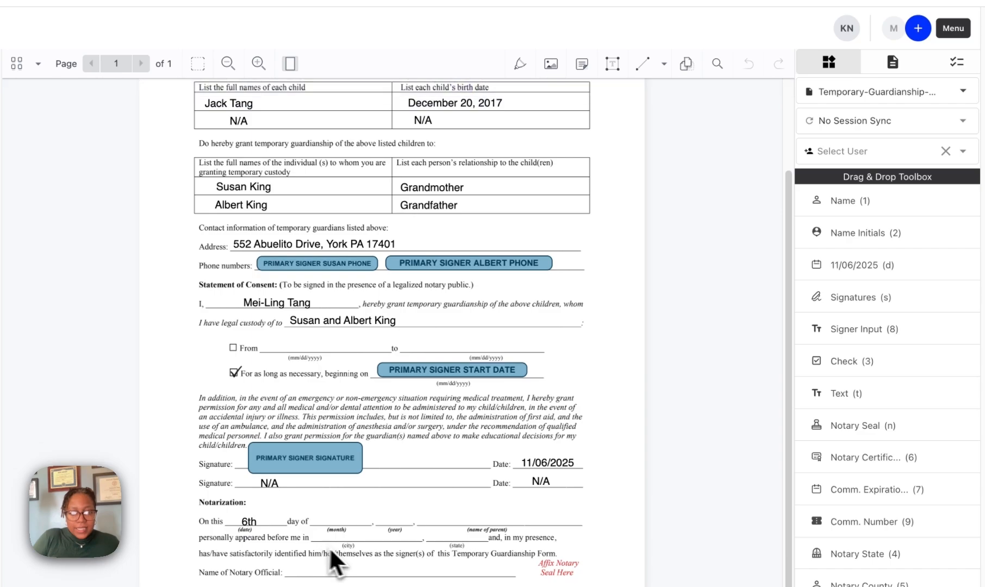
Step: Add the text November on the month blank of the Notarization section
{"action": "left_click", "coordinate": [369, 559]}
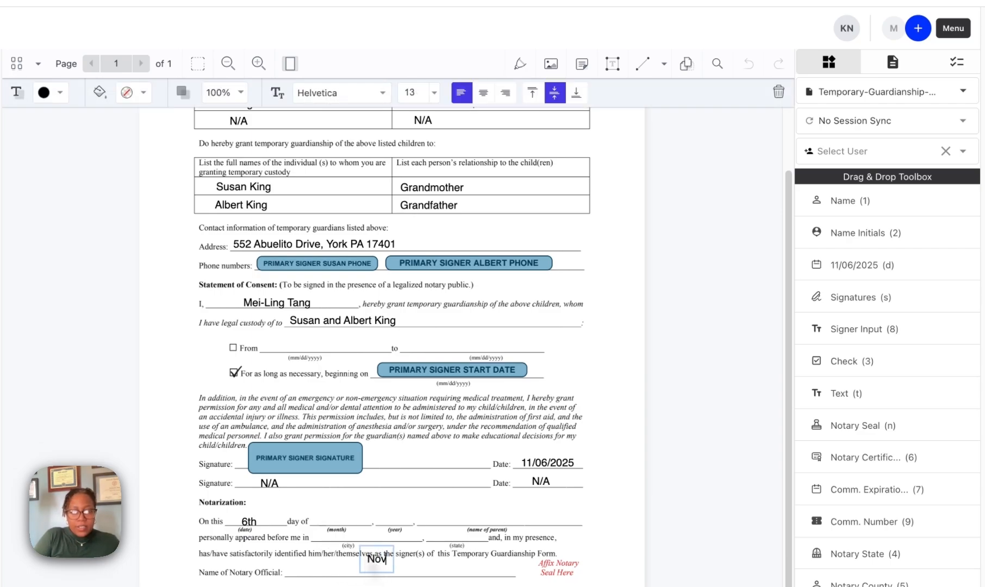
{"action": "type", "text": "November"}
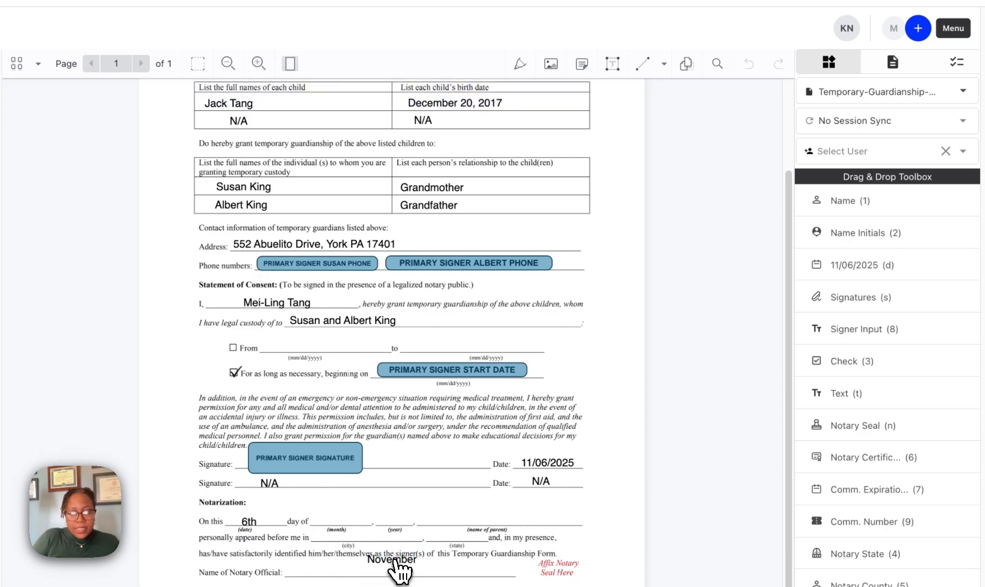
{"action": "left_click_drag", "start_coordinate": [391, 559], "coordinate": [337, 519]}
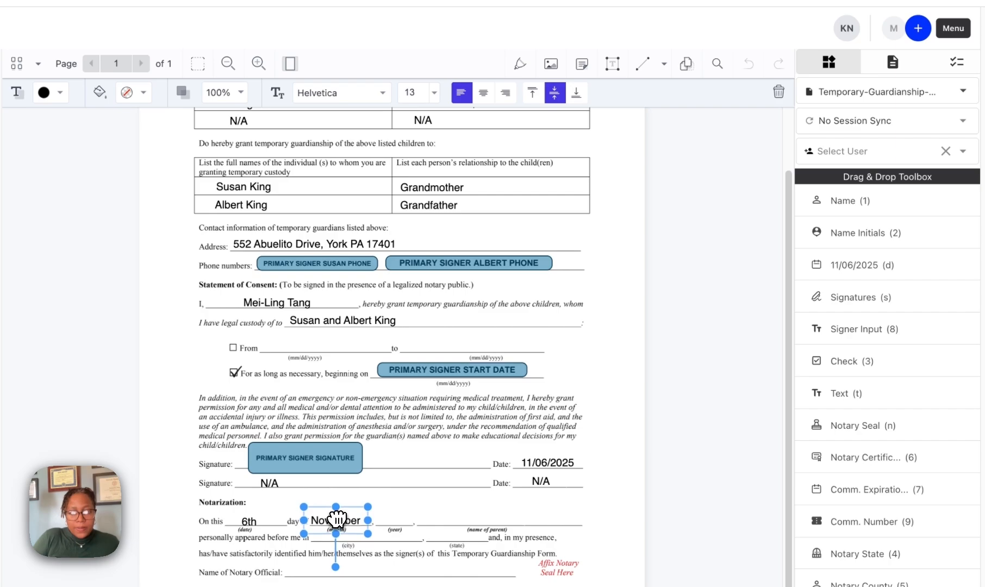
{"action": "left_click", "coordinate": [399, 525]}
Step: Add the text 2025 on the year blank of the Notarization section
{"action": "left_click", "coordinate": [403, 525]}
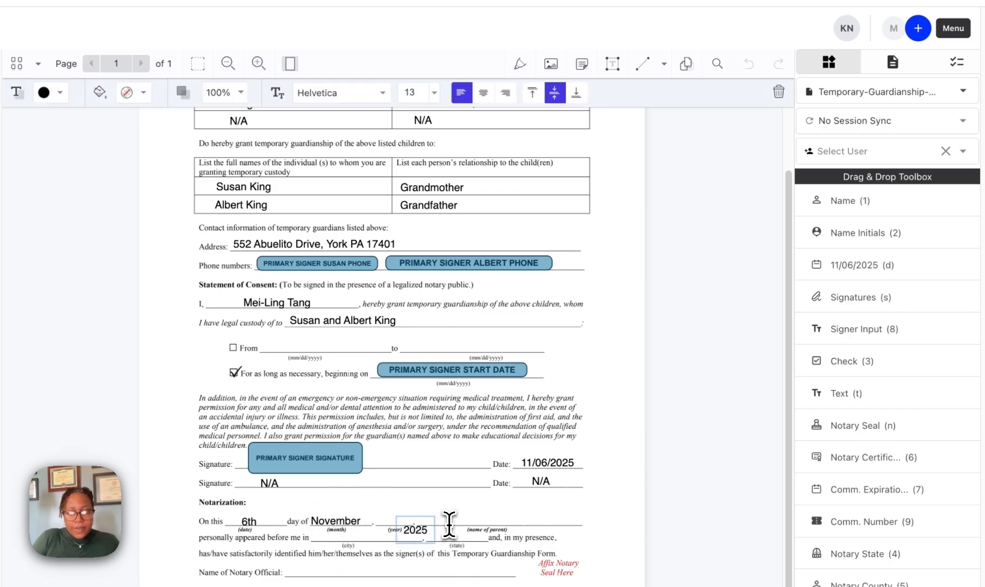
{"action": "left_click", "coordinate": [418, 539]}
{"action": "left_click_drag", "start_coordinate": [415, 525], "coordinate": [393, 521]}
{"action": "left_click", "coordinate": [450, 530]}
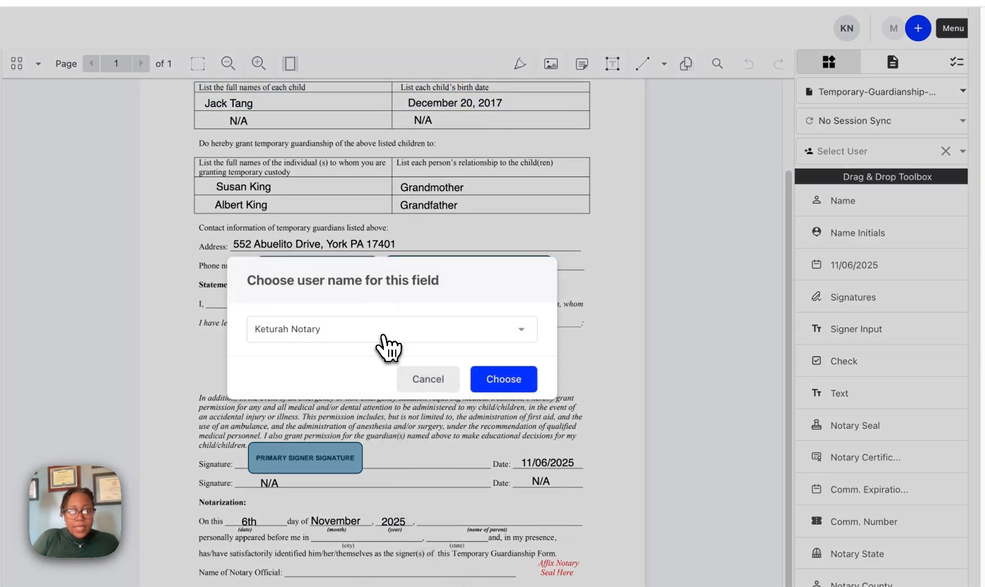
Step: Add a name field for the primary signer and place it on the name of parent blank in the Notarization section
{"action": "left_click", "coordinate": [387, 333]}
{"action": "left_click", "coordinate": [400, 353]}
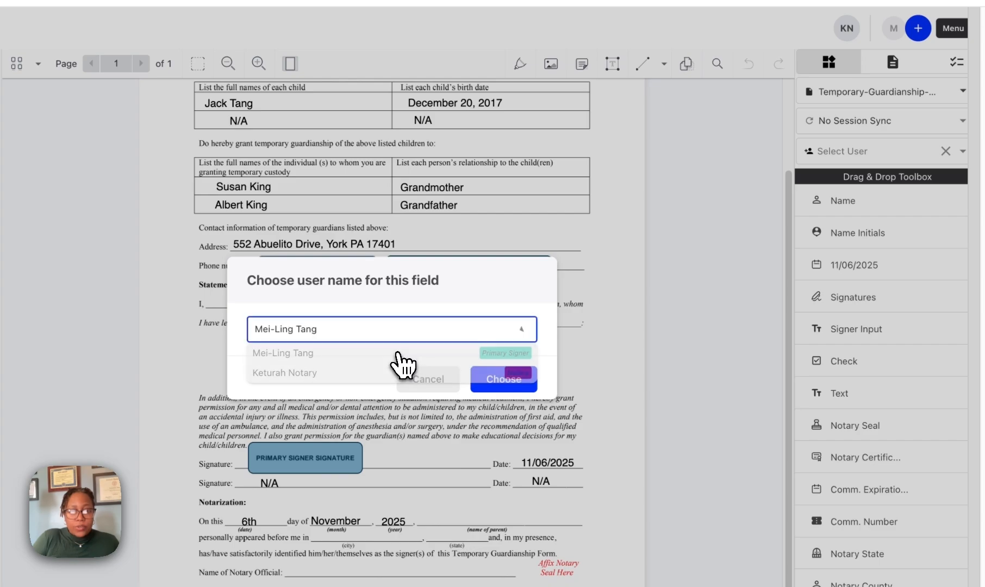
{"action": "left_click", "coordinate": [483, 382]}
{"action": "left_click_drag", "start_coordinate": [501, 573], "coordinate": [493, 521]}
{"action": "left_click", "coordinate": [550, 534]}
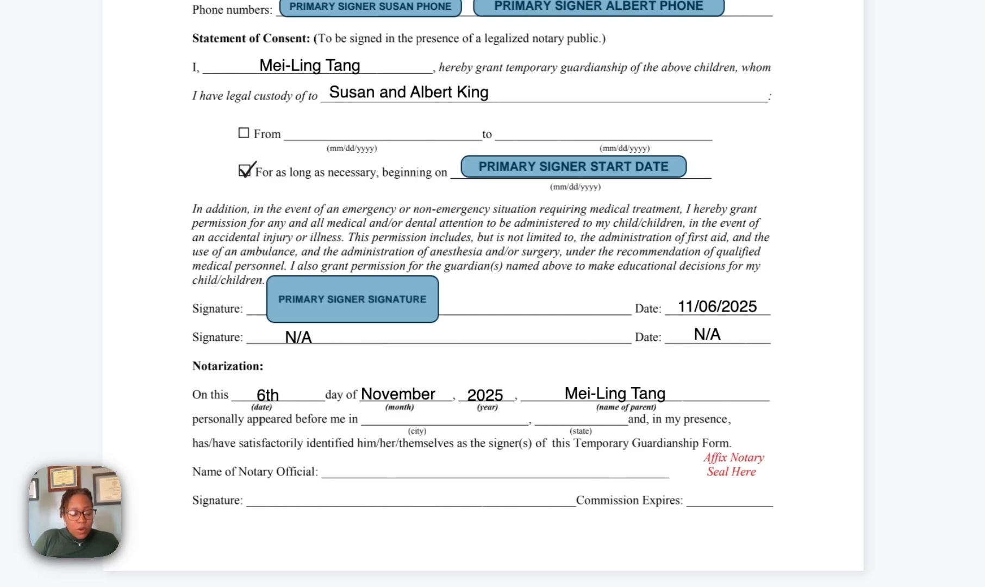
Step: Add the text Monroe on the city blank of the Notarization section
{"action": "left_click", "coordinate": [554, 505]}
{"action": "type", "text": "Monroe"}
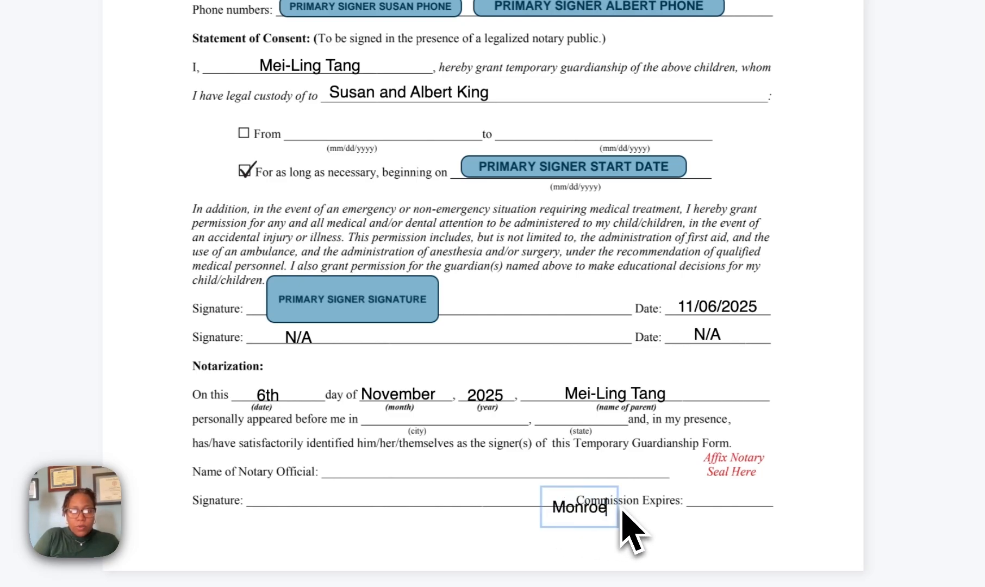
{"action": "left_click", "coordinate": [602, 549]}
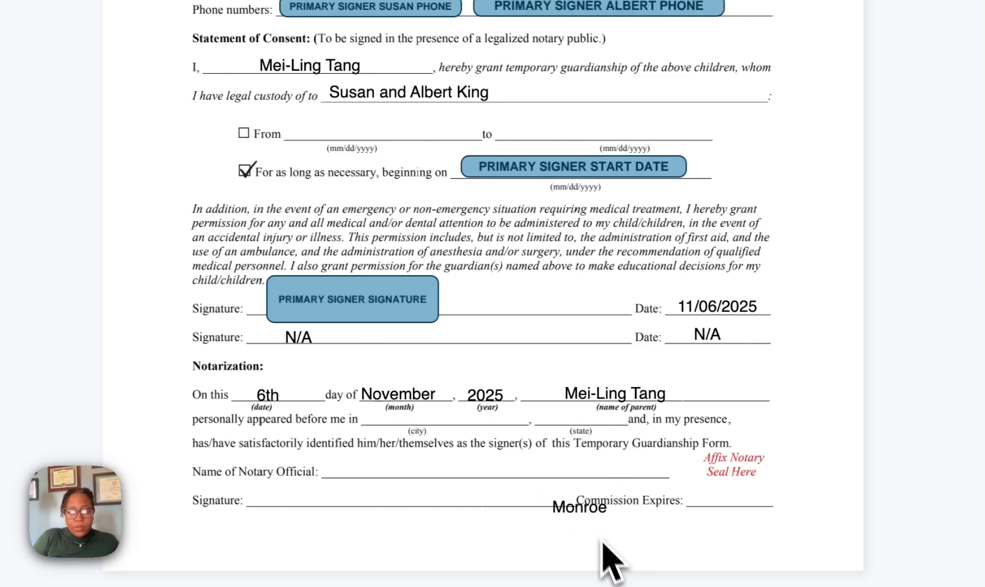
{"action": "mouse_move", "coordinate": [593, 527]}
{"action": "left_mouse_down"}
{"action": "mouse_move", "coordinate": [467, 425]}
{"action": "mouse_move", "coordinate": [438, 425]}
{"action": "left_mouse_up"}
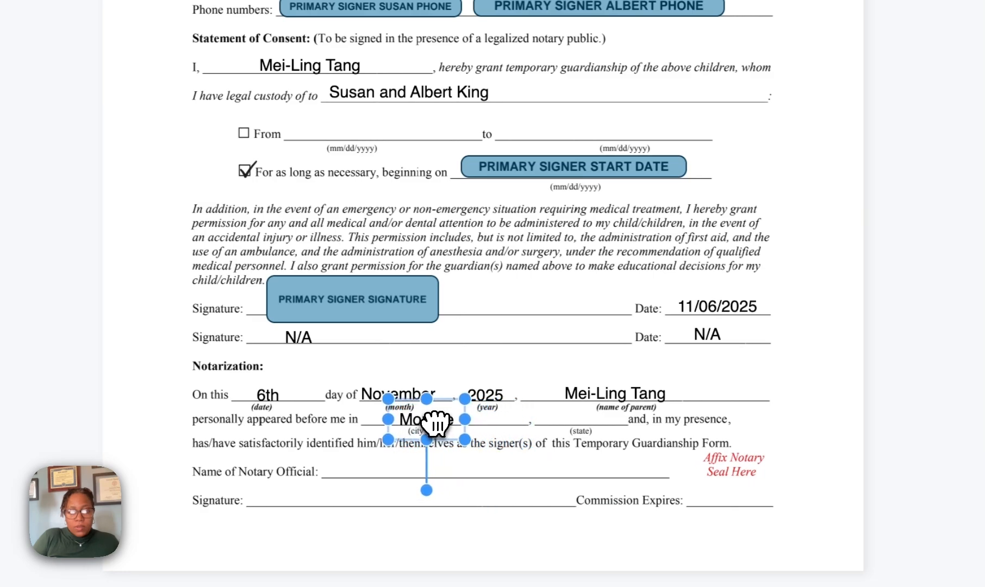
{"action": "left_click", "coordinate": [468, 446]}
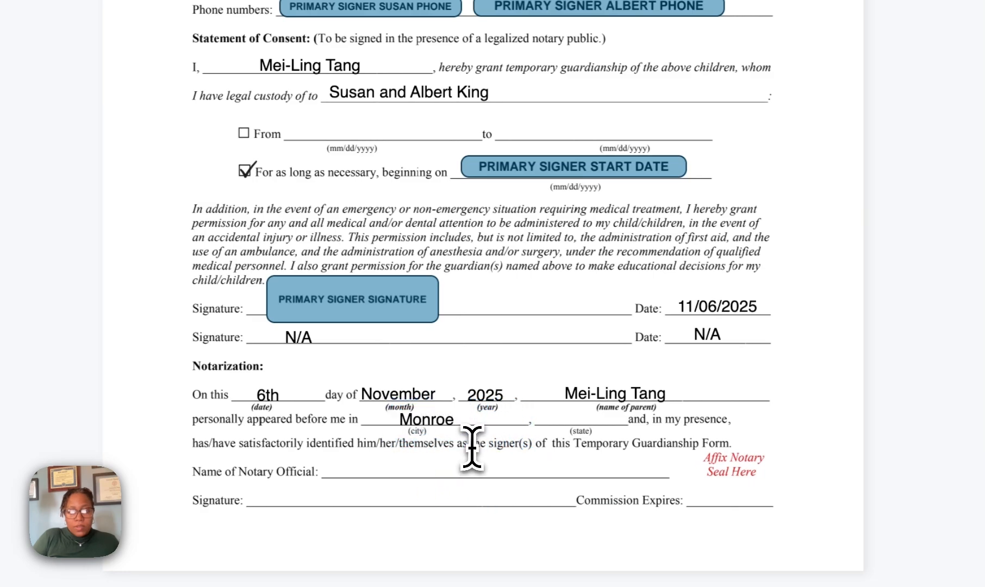
Step: Add the text NY on the state blank of the Notarization section
{"action": "left_click", "coordinate": [548, 530]}
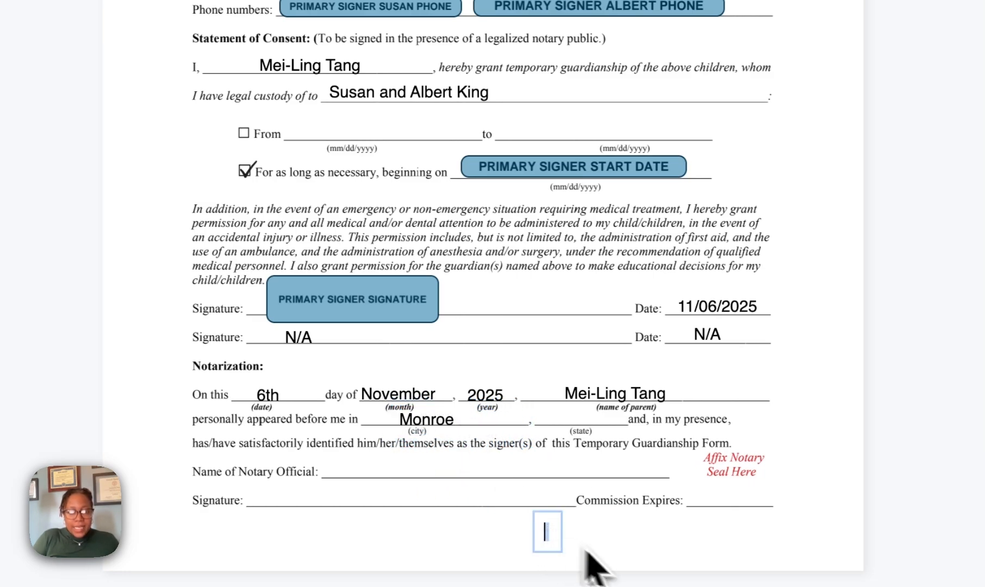
{"action": "left_click", "coordinate": [641, 565]}
{"action": "left_click_drag", "start_coordinate": [554, 528], "coordinate": [580, 409]}
{"action": "left_click", "coordinate": [643, 480]}
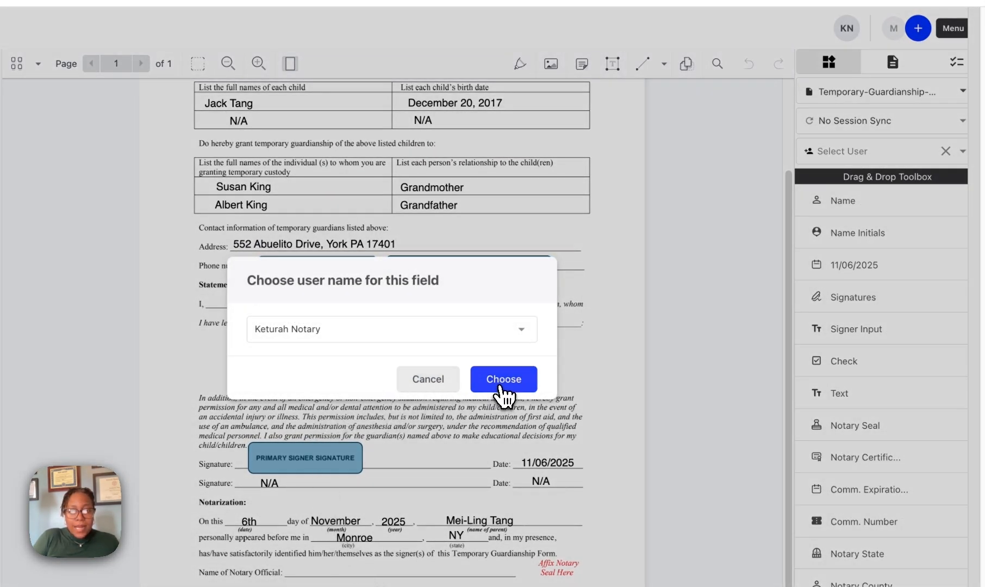
Step: Add a name field for the notary and place it on the Name of Notary Official line
{"action": "left_click", "coordinate": [493, 380]}
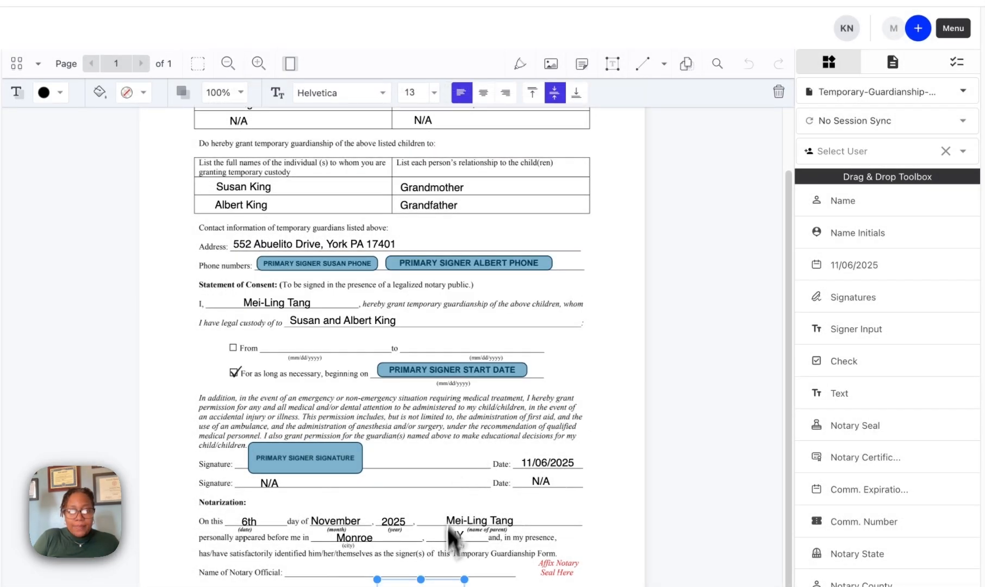
{"action": "left_click_drag", "start_coordinate": [432, 585], "coordinate": [338, 567]}
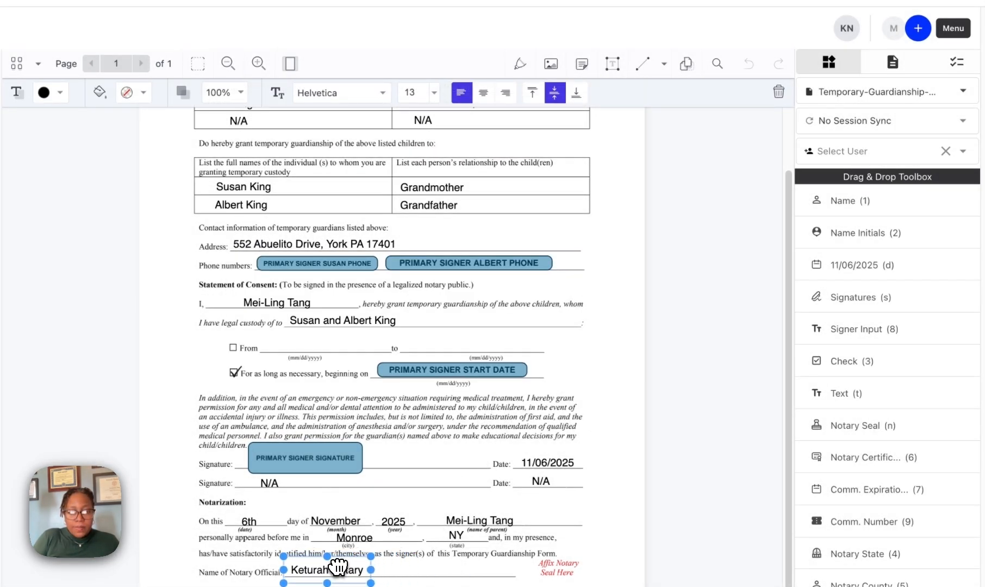
{"action": "left_click", "coordinate": [395, 580]}
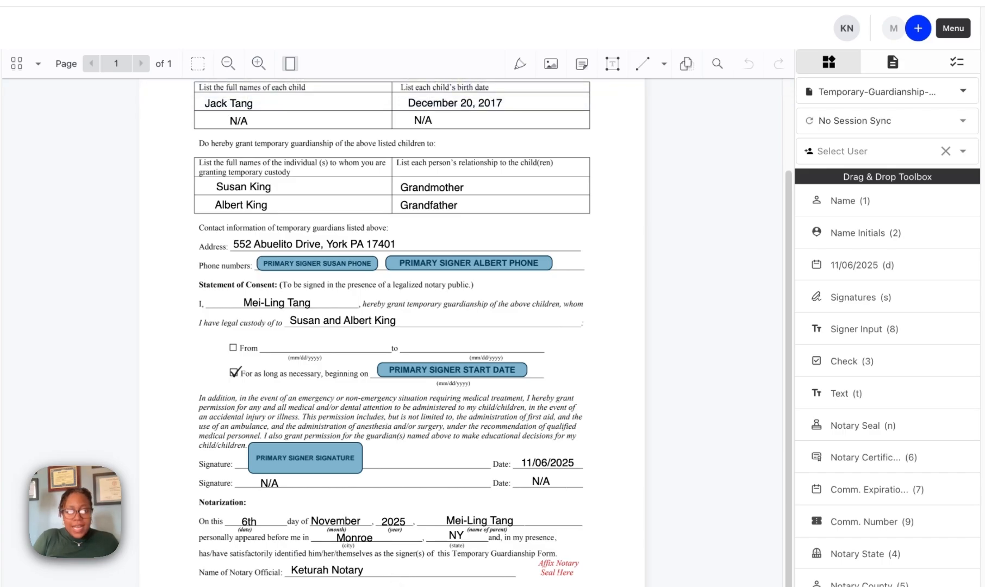
Step: Adopt the notary's blue handwritten-style signature with e-signature consent and place it on the notary's Signature line
{"action": "key", "text": "s"}
{"action": "left_click", "coordinate": [502, 378]}
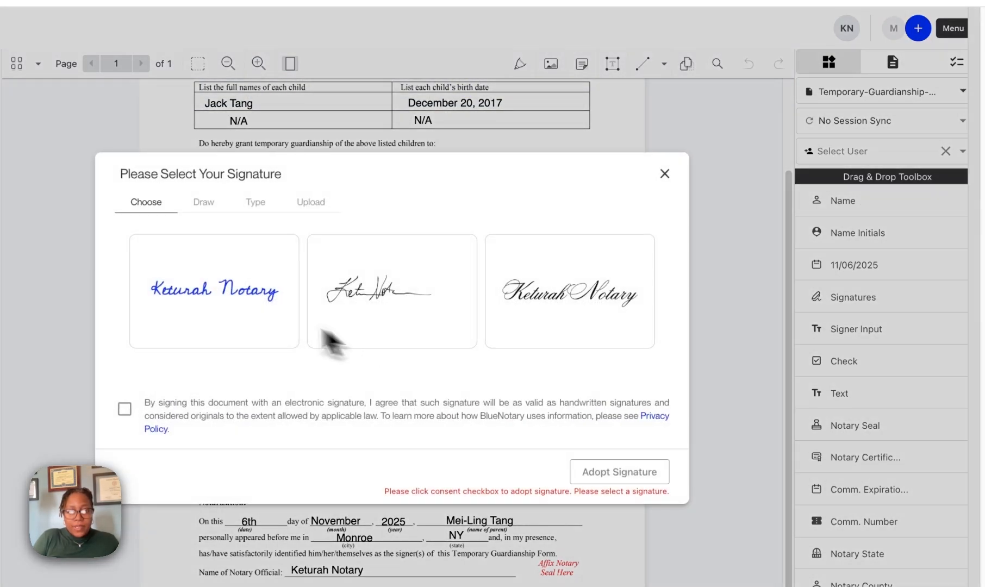
{"action": "left_click", "coordinate": [264, 321]}
{"action": "left_click", "coordinate": [125, 409]}
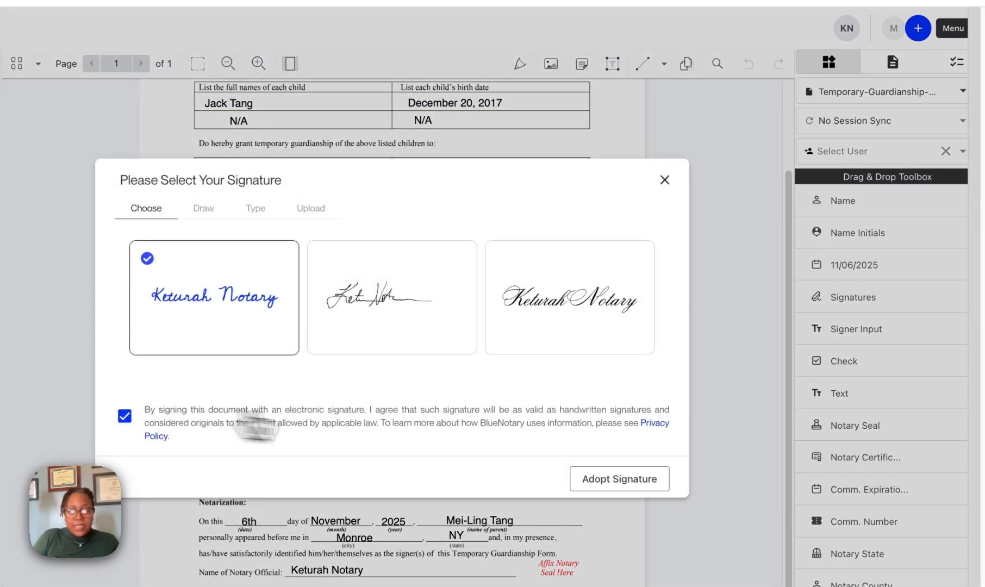
{"action": "left_click", "coordinate": [618, 480]}
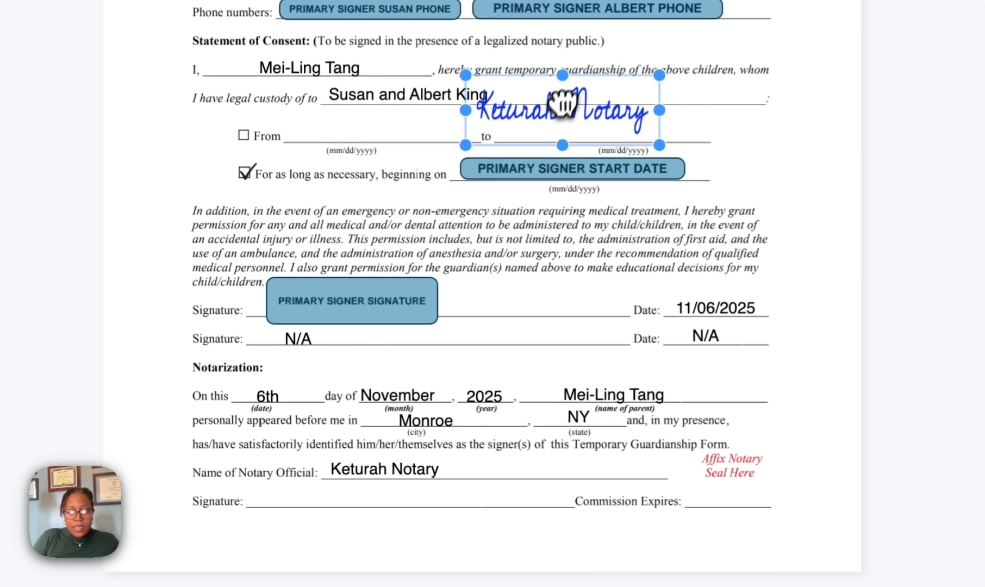
{"action": "mouse_move", "coordinate": [562, 104]}
{"action": "left_mouse_down"}
{"action": "mouse_move", "coordinate": [341, 466]}
{"action": "mouse_move", "coordinate": [345, 492]}
{"action": "left_mouse_up"}
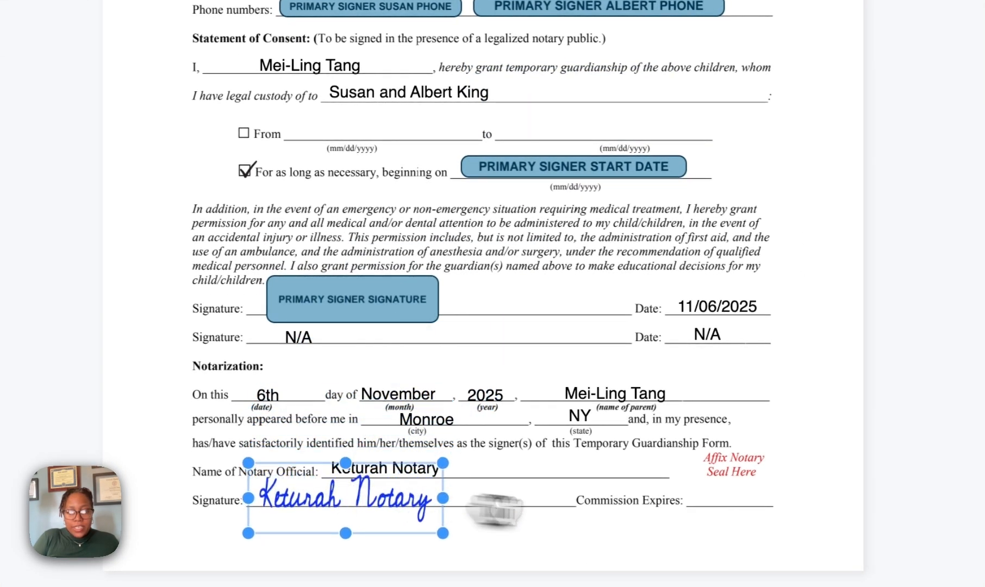
{"action": "left_click", "coordinate": [523, 523]}
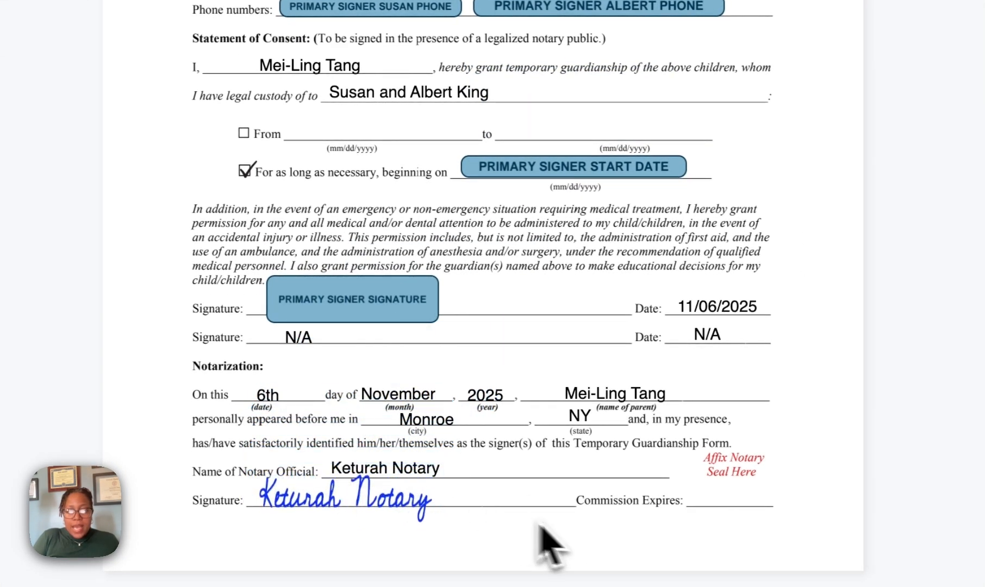
Step: Add the notary's commission expiration date 06/30/2031 on the Commission Expires line
{"action": "left_click", "coordinate": [715, 534]}
{"action": "left_click_drag", "start_coordinate": [752, 528], "coordinate": [730, 491]}
{"action": "left_click", "coordinate": [741, 575]}
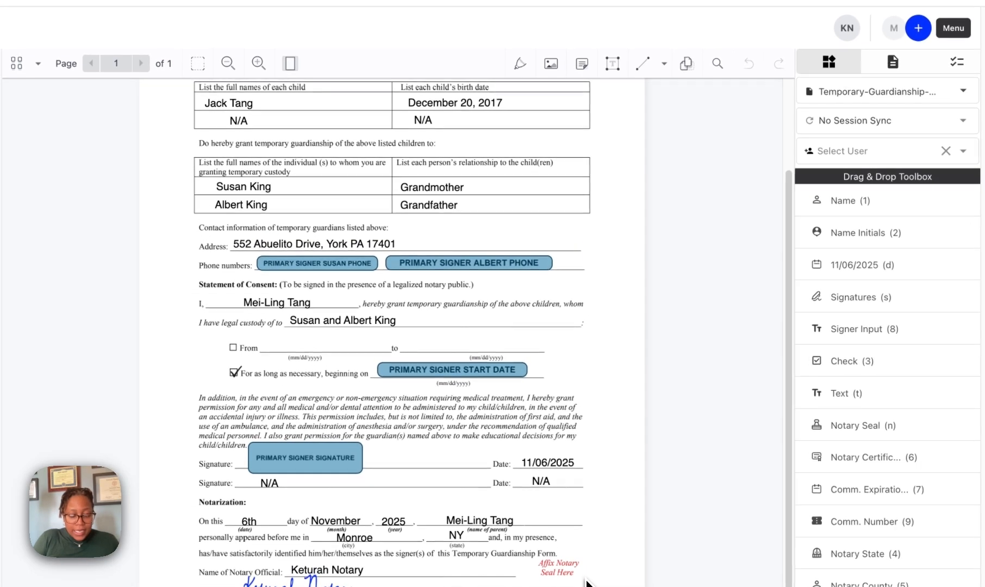
Step: Add the notary seal, shrink it, and position it over the Affix Notary Seal Here mark, above the commission expiration date
{"action": "left_click_drag", "start_coordinate": [835, 442], "coordinate": [438, 535]}
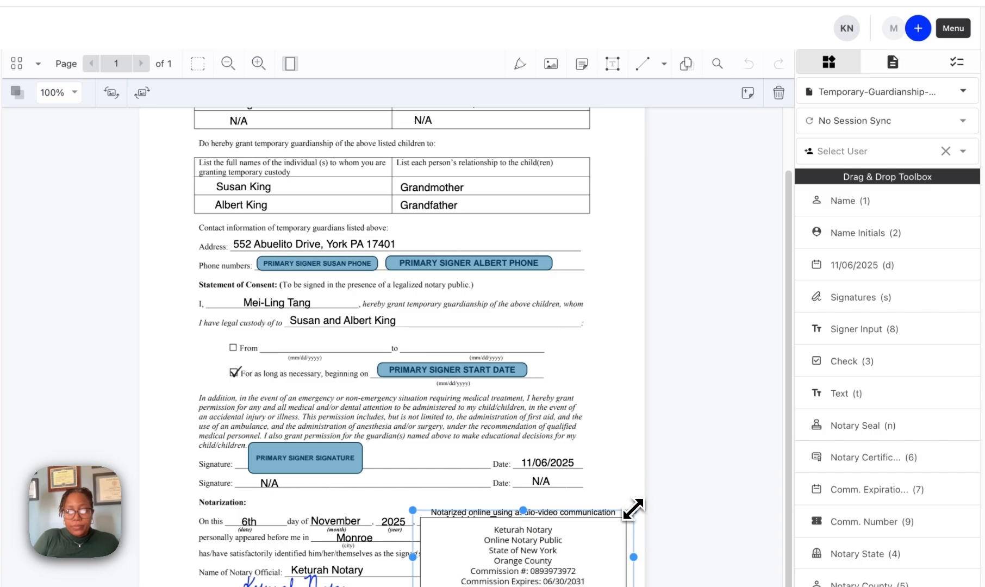
{"action": "left_click_drag", "start_coordinate": [633, 509], "coordinate": [537, 546]}
{"action": "left_click_drag", "start_coordinate": [481, 582], "coordinate": [589, 567]}
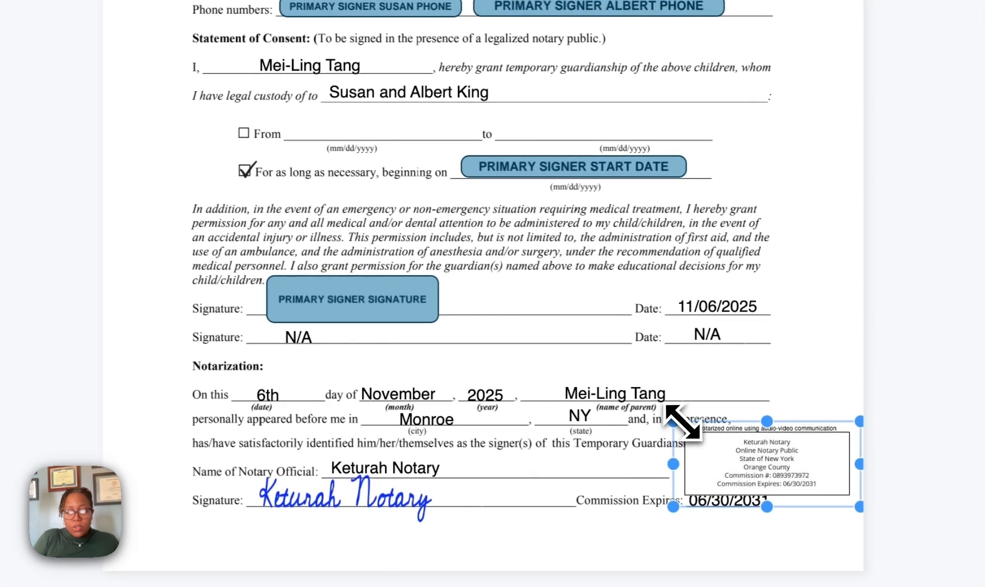
{"action": "left_click_drag", "start_coordinate": [668, 425], "coordinate": [676, 431]}
{"action": "left_click_drag", "start_coordinate": [768, 452], "coordinate": [771, 448]}
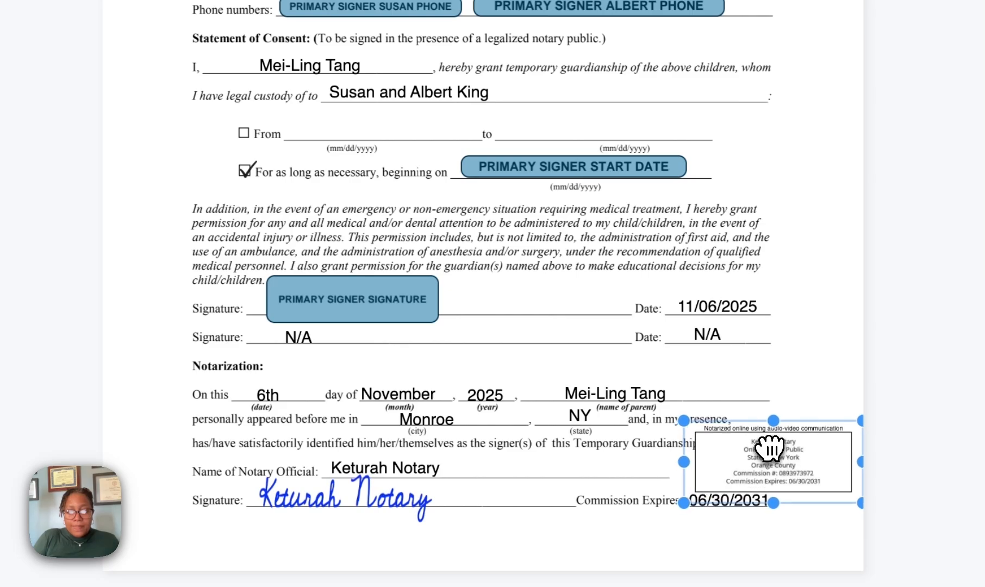
{"action": "left_click", "coordinate": [844, 563]}
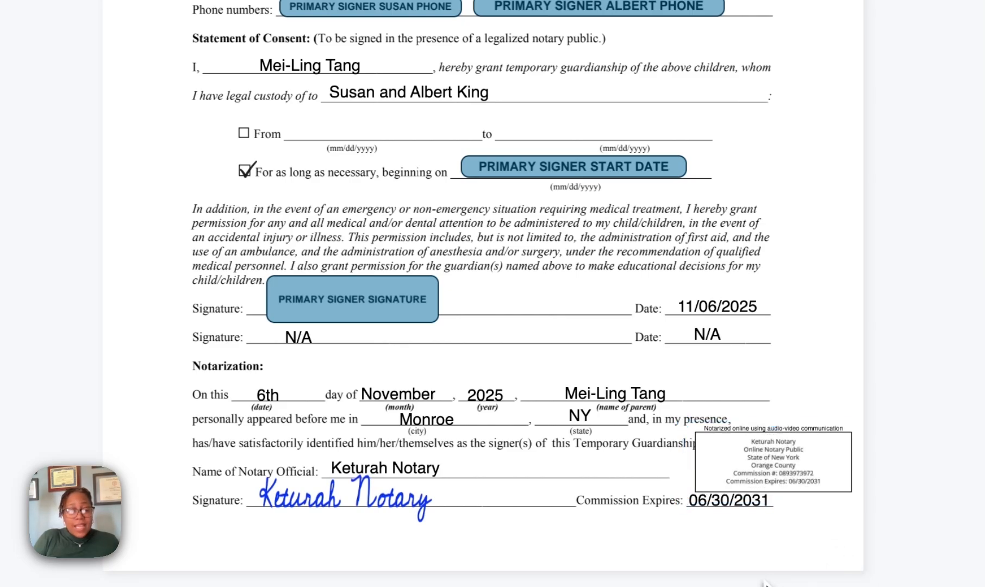